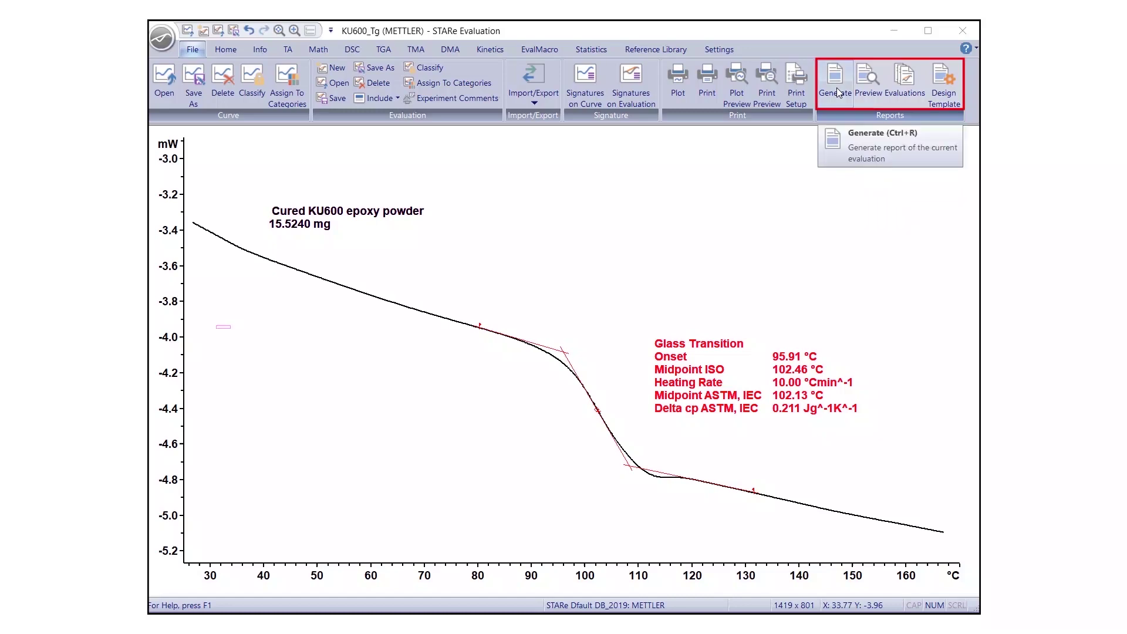
Step: Generate a report of the current evaluation using the mtBase.lst template
click(838, 93)
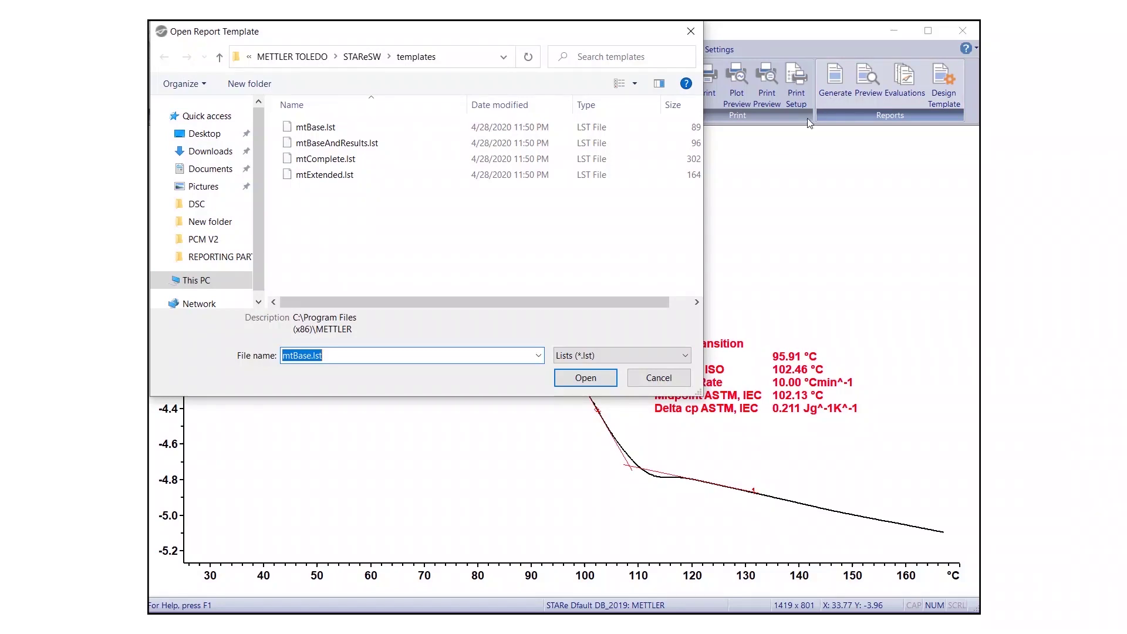
click(442, 128)
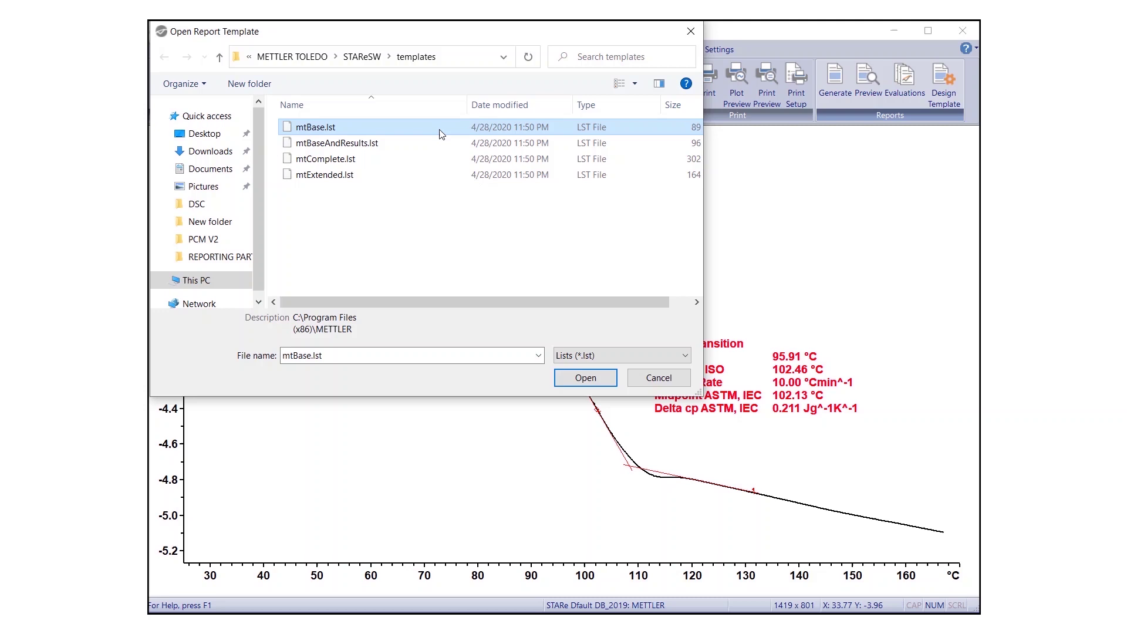
click(437, 145)
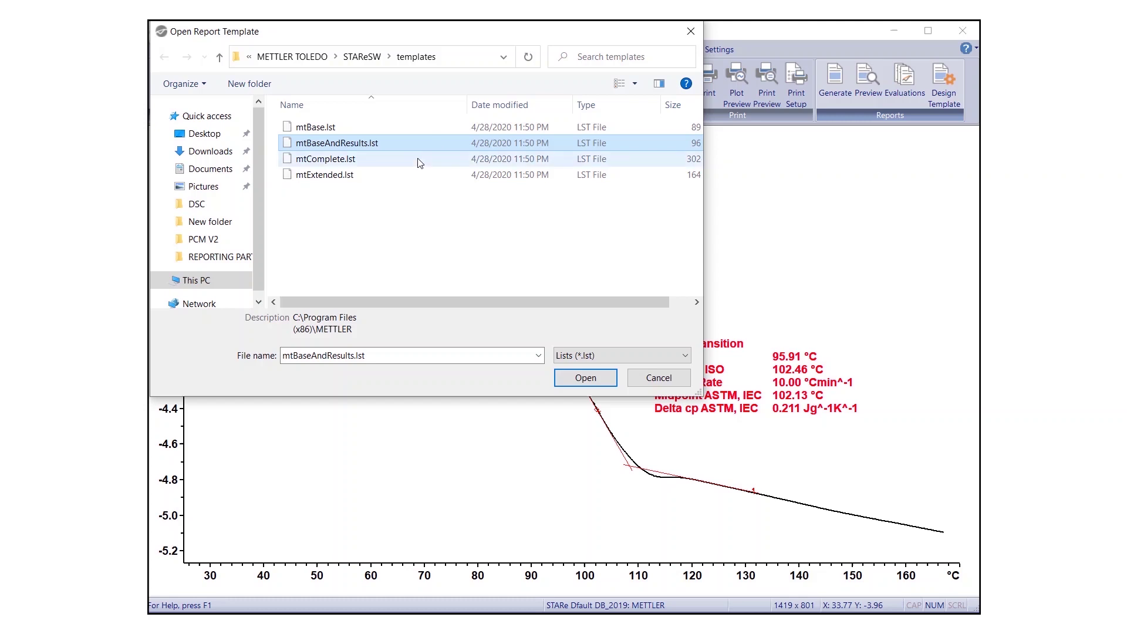
click(419, 162)
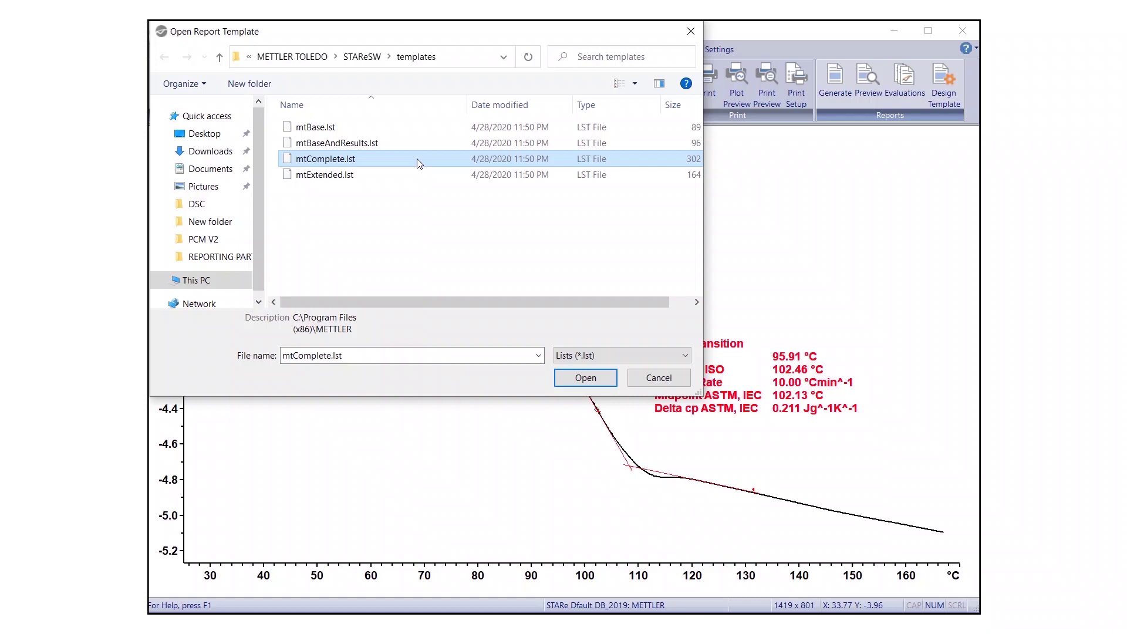
click(413, 180)
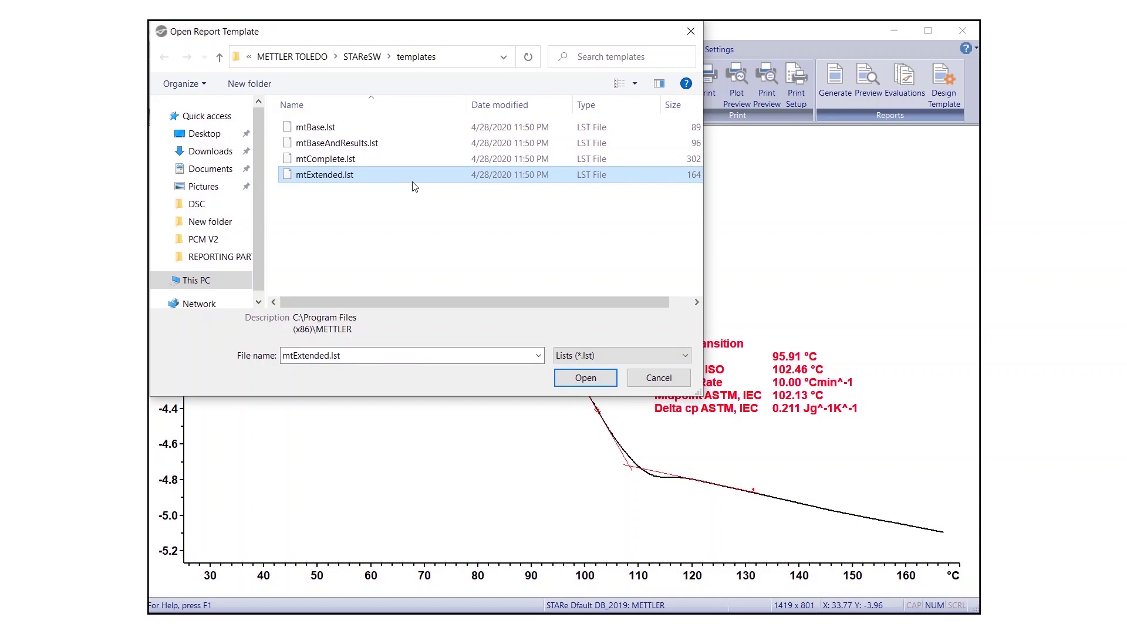
click(380, 129)
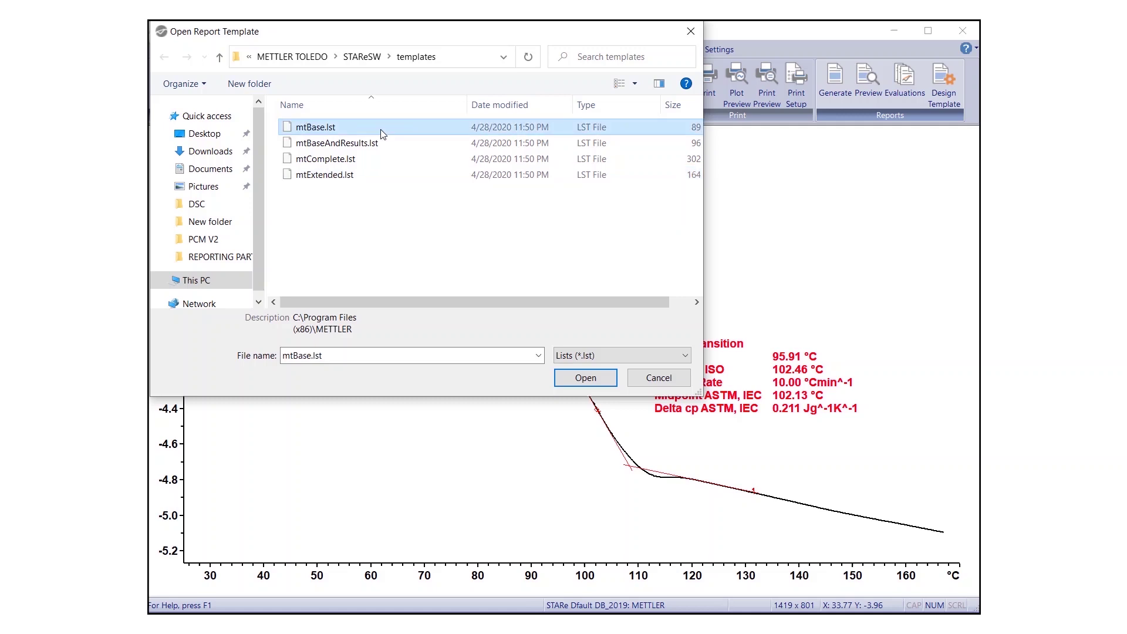
click(585, 378)
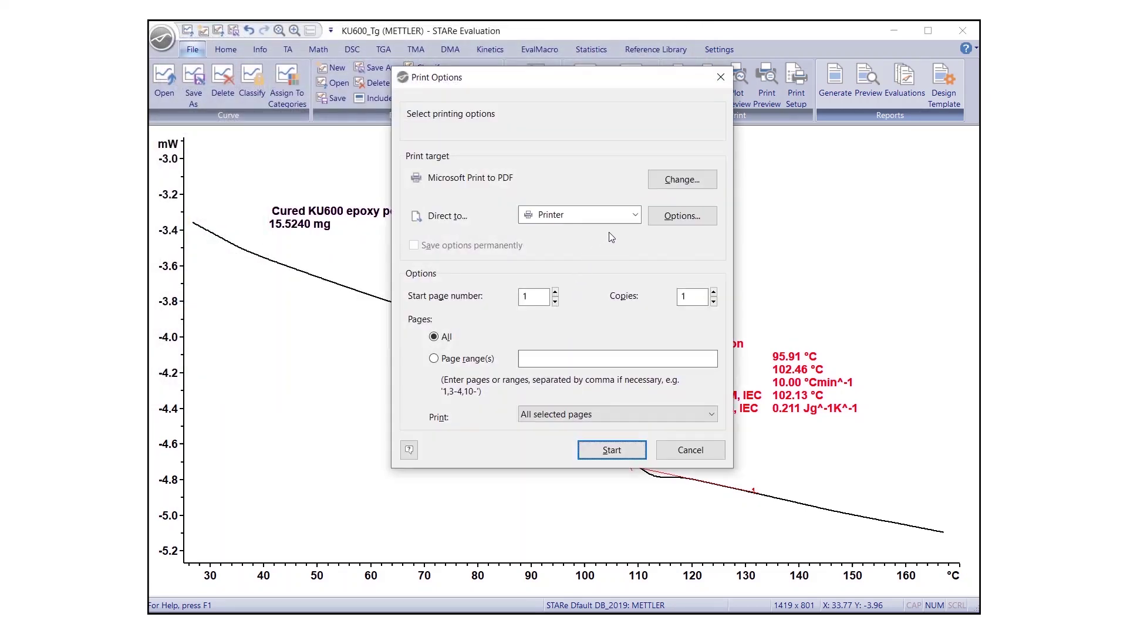
Step: Export the report in Adobe PDF format to the Desktop under the name KU600 and look through the resulting page
click(636, 215)
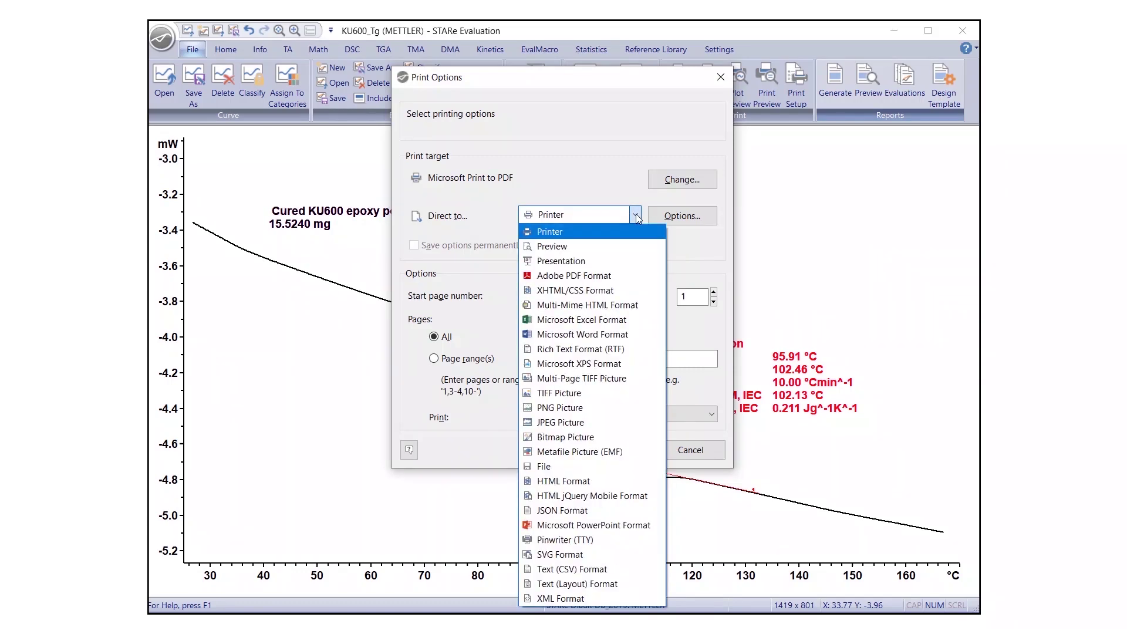
click(626, 277)
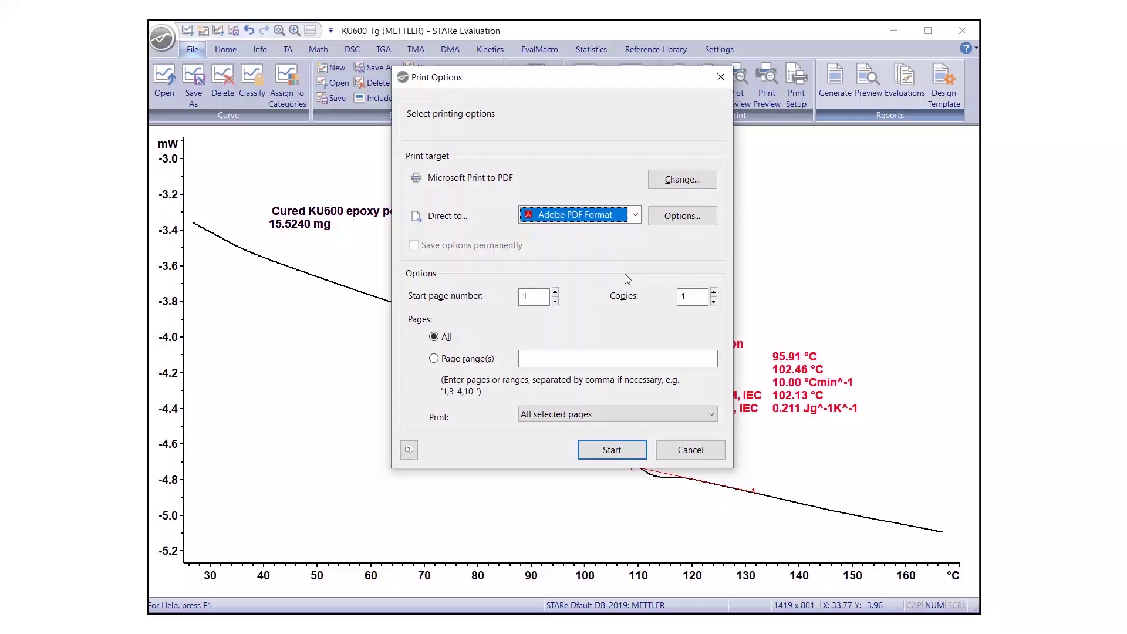
click(621, 452)
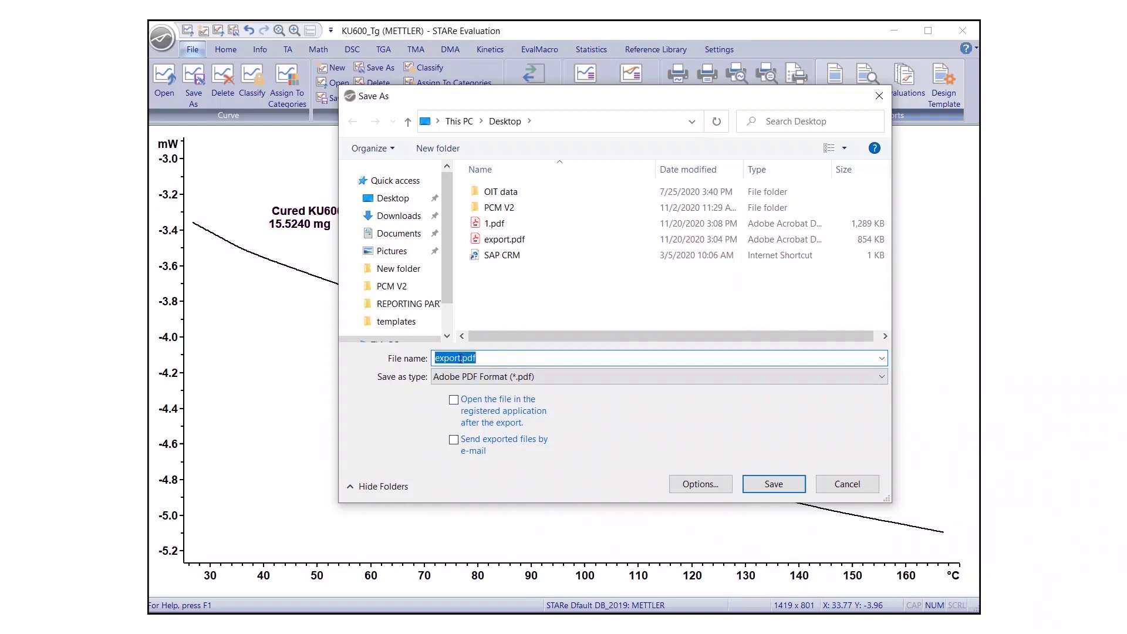
click(460, 358)
drag(460, 358, 421, 357)
text(KU600)
click(770, 484)
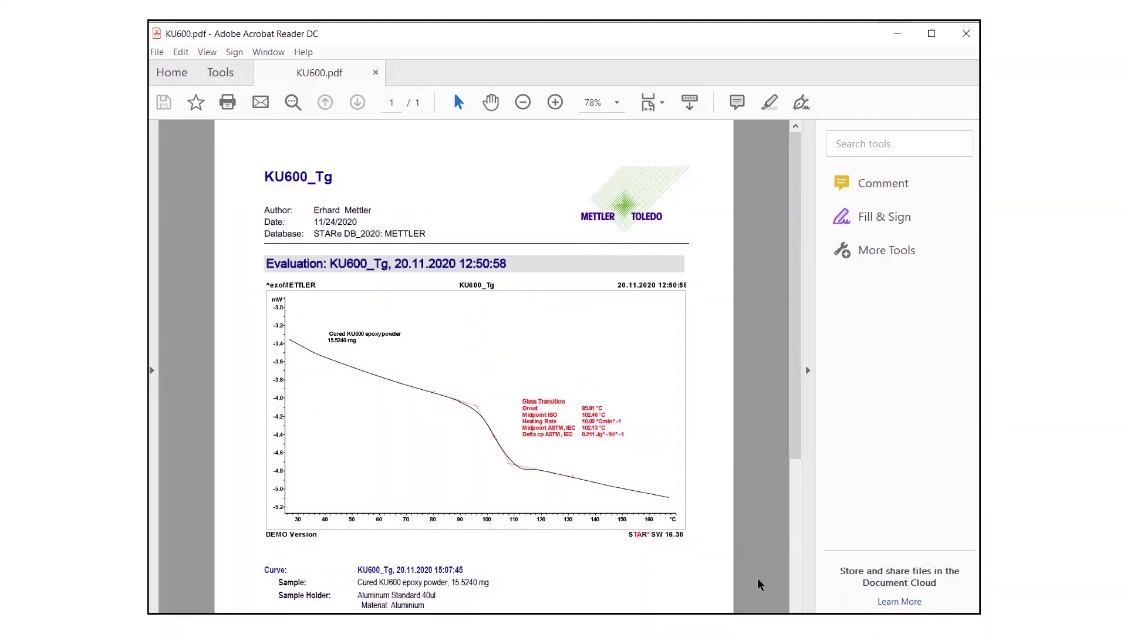
scroll(795, 498, down, 2)
scroll(796, 497, down, 3)
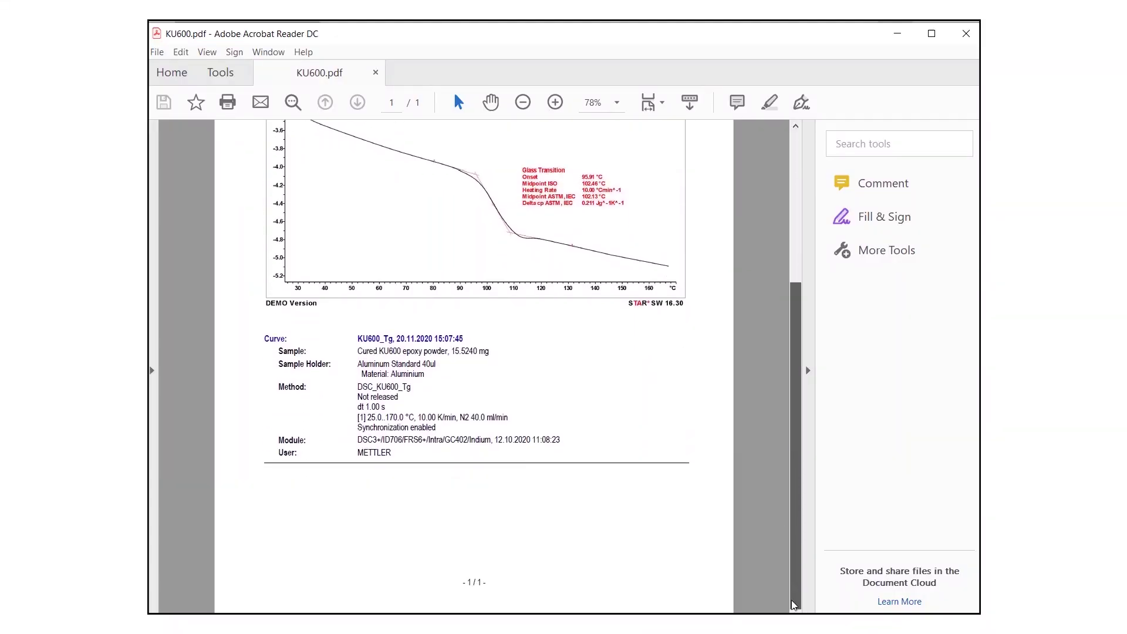
scroll(799, 528, up, 2)
scroll(802, 541, up, 5)
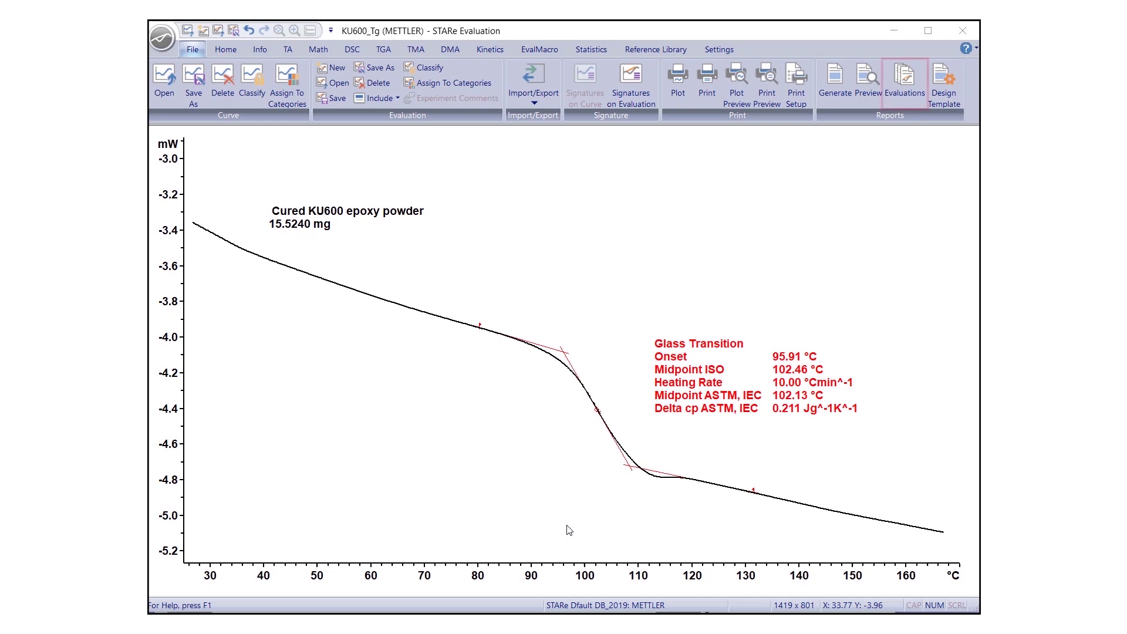
Step: Set up a multi-evaluation report that includes KU600_Tg and DSC Epoxy Resin KU600 5 K/min 1.4.4
click(898, 100)
click(532, 238)
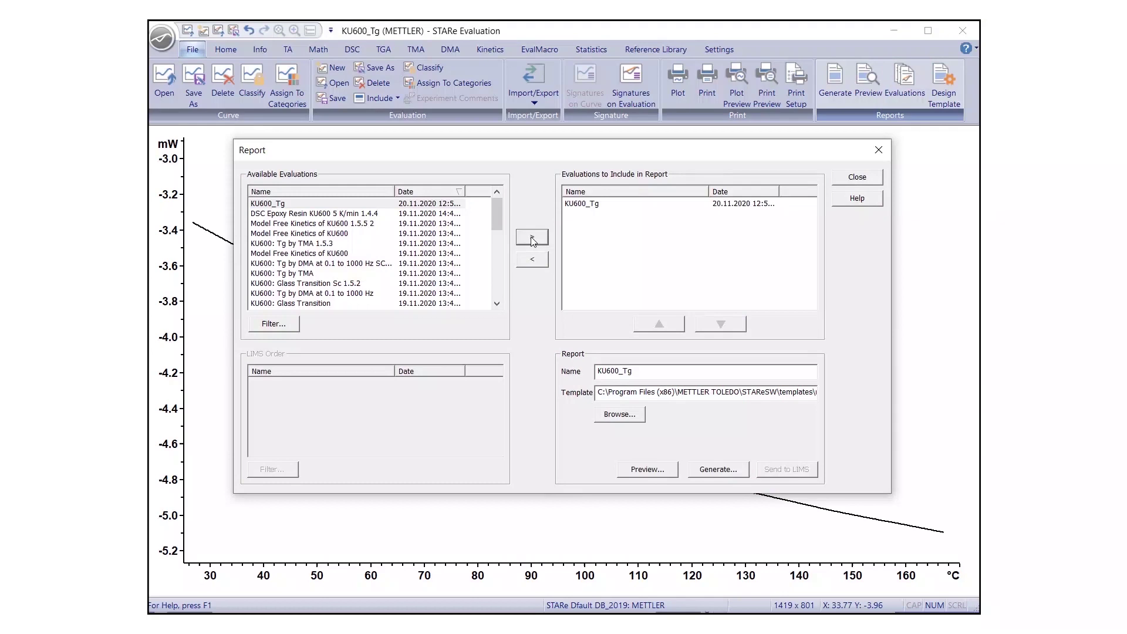
click(380, 215)
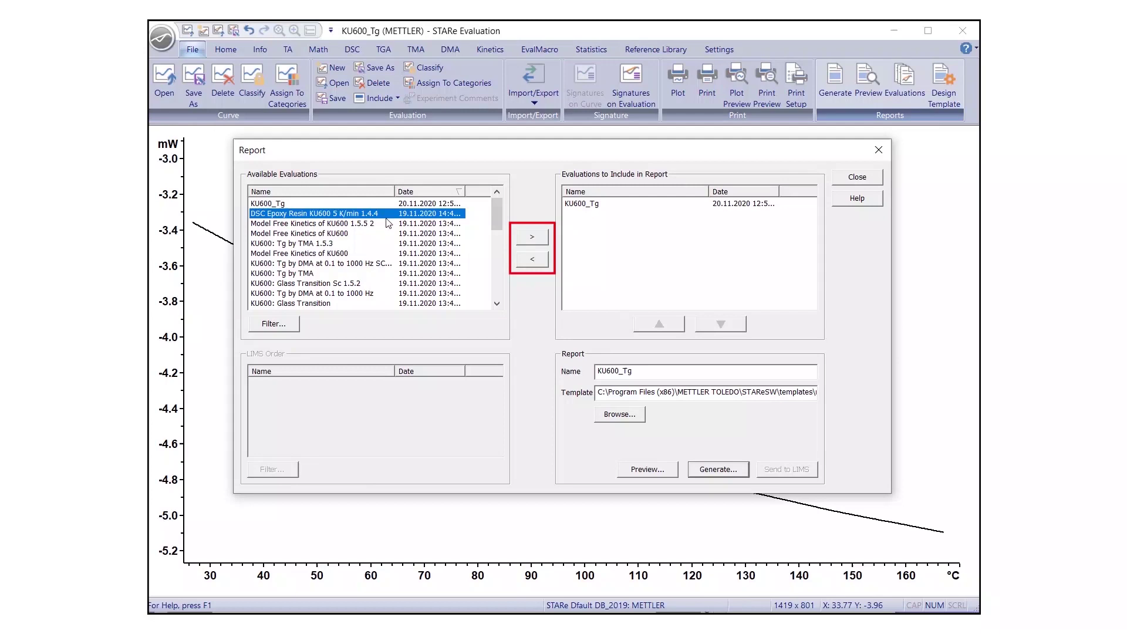
click(530, 241)
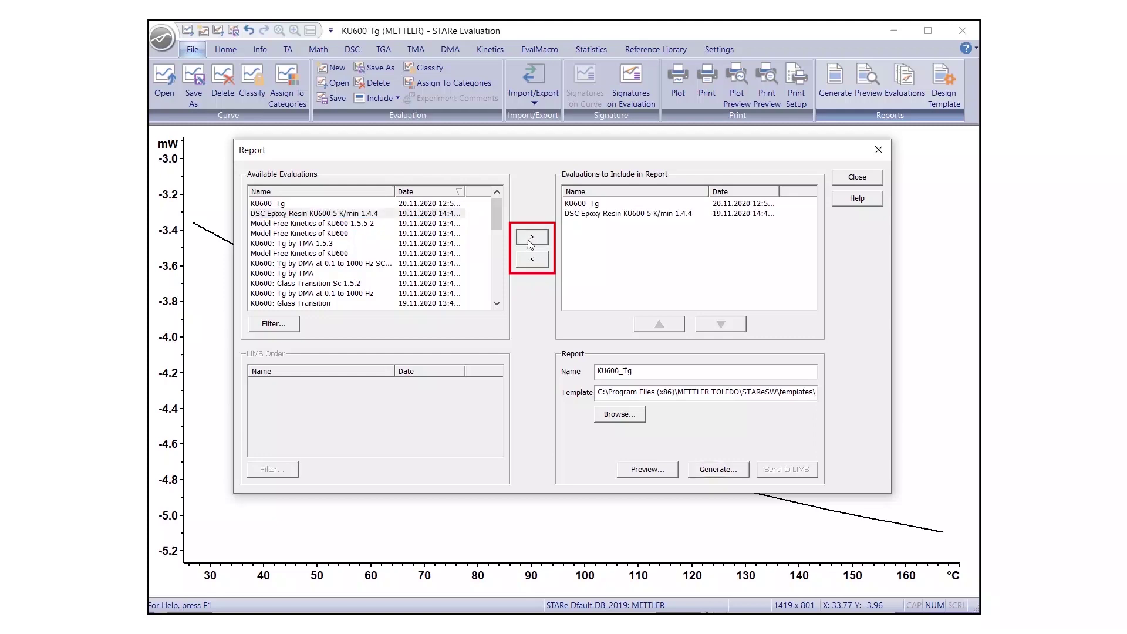
Step: Move the DSC Epoxy Resin evaluation up one place in the report order and back down again
click(624, 214)
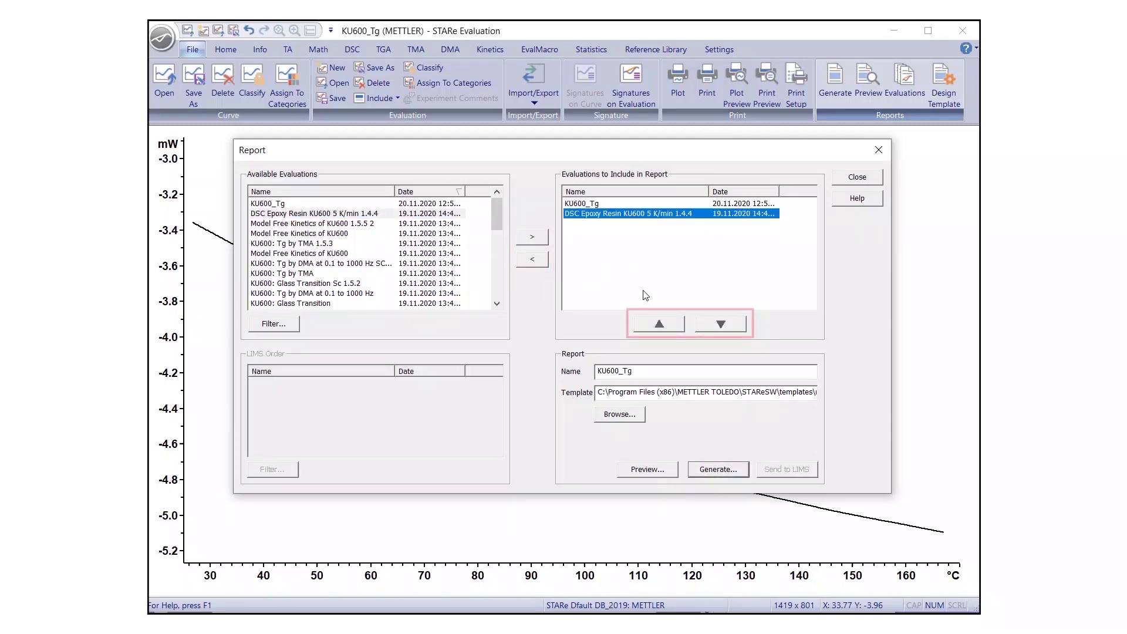
click(657, 324)
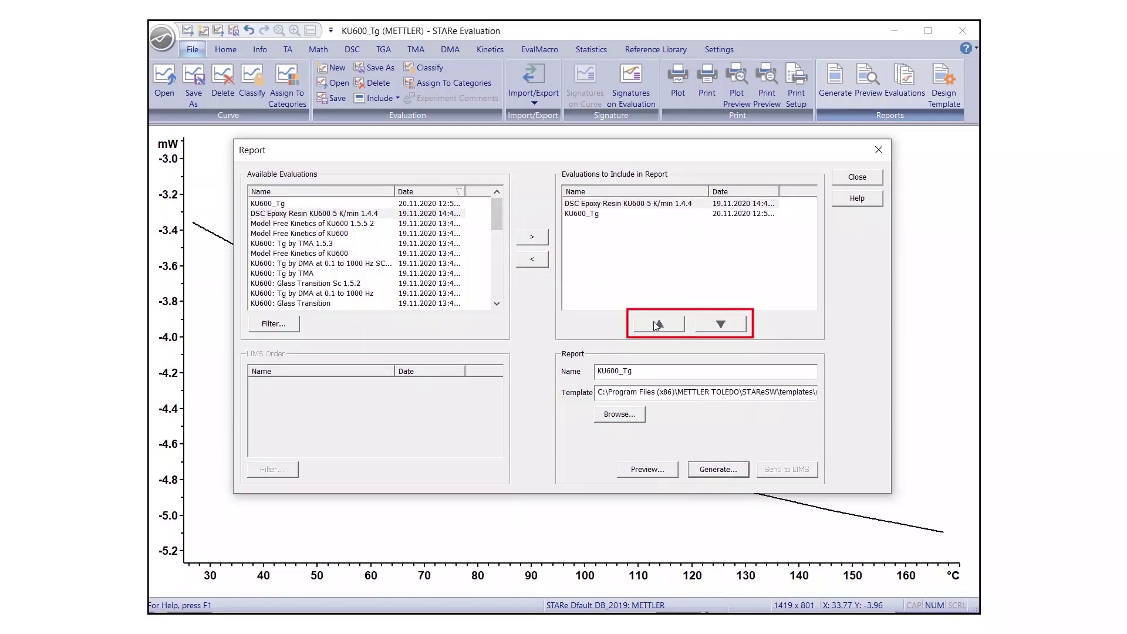
click(727, 327)
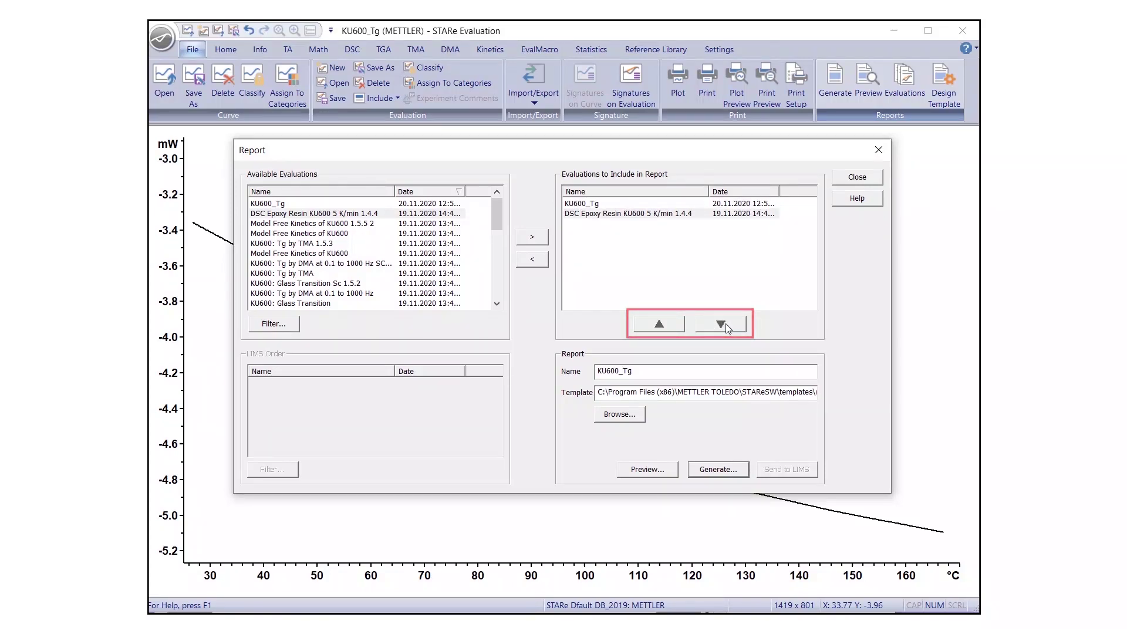
Step: Assign the mtExtended.lst template to the multi-evaluation report
click(619, 414)
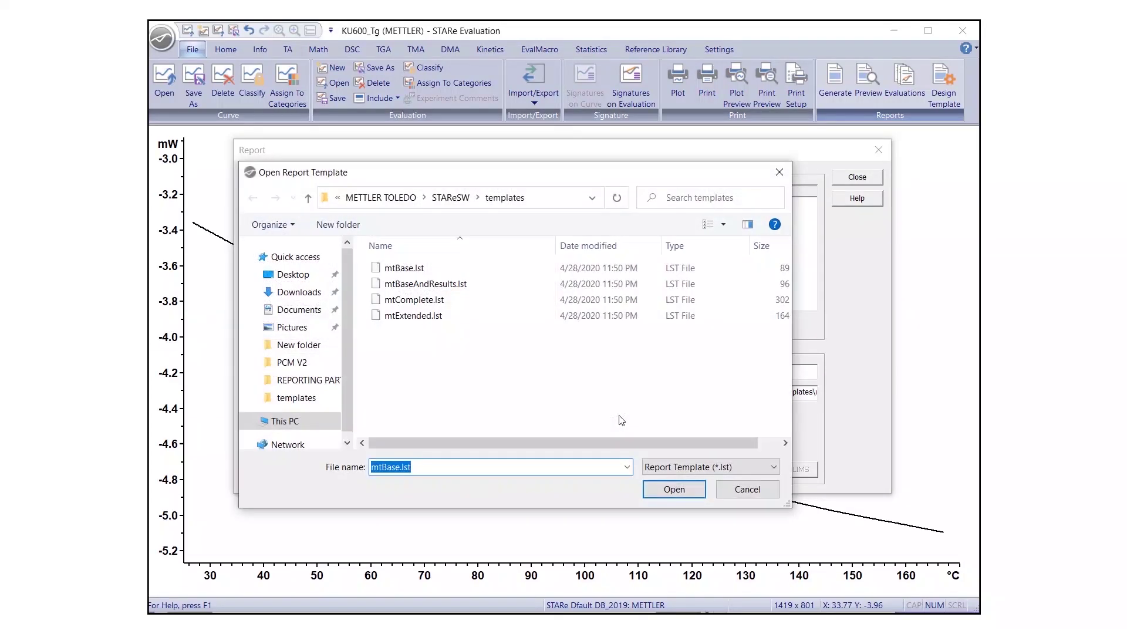
click(410, 320)
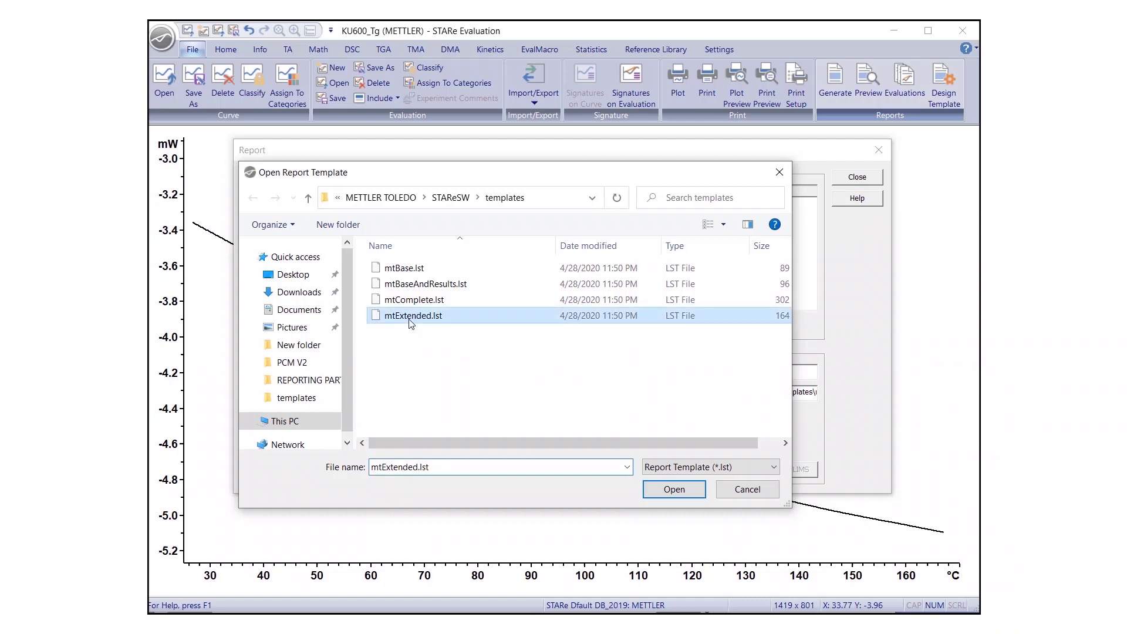
click(688, 493)
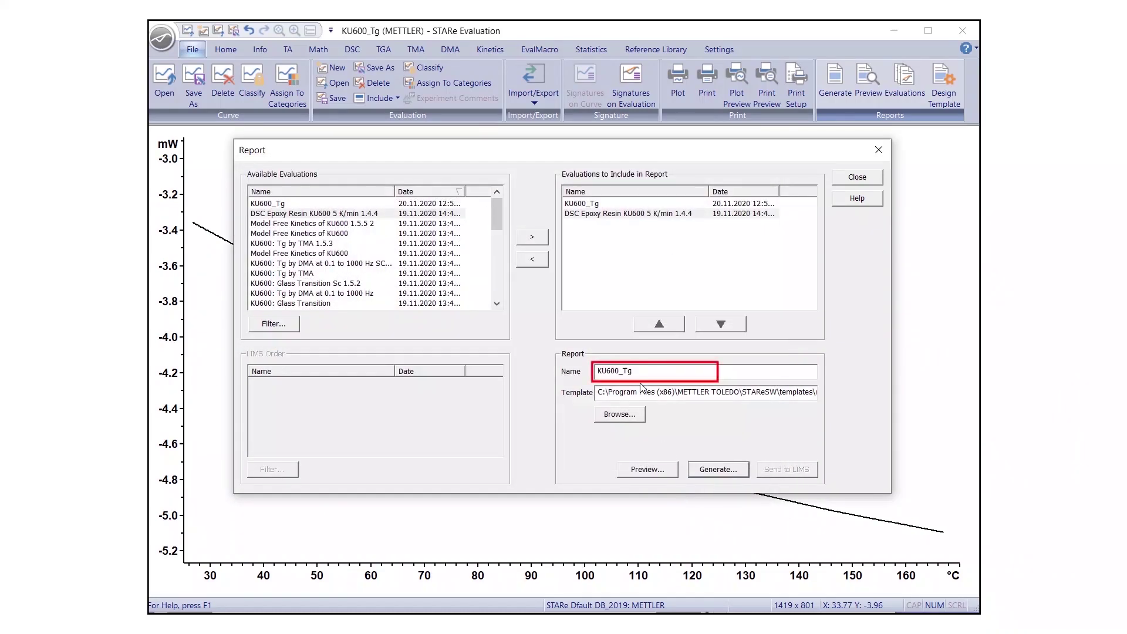
Step: Name the report KU600_glass transition and preview its pages
drag(633, 370, 623, 372)
text(glass transition)
click(645, 470)
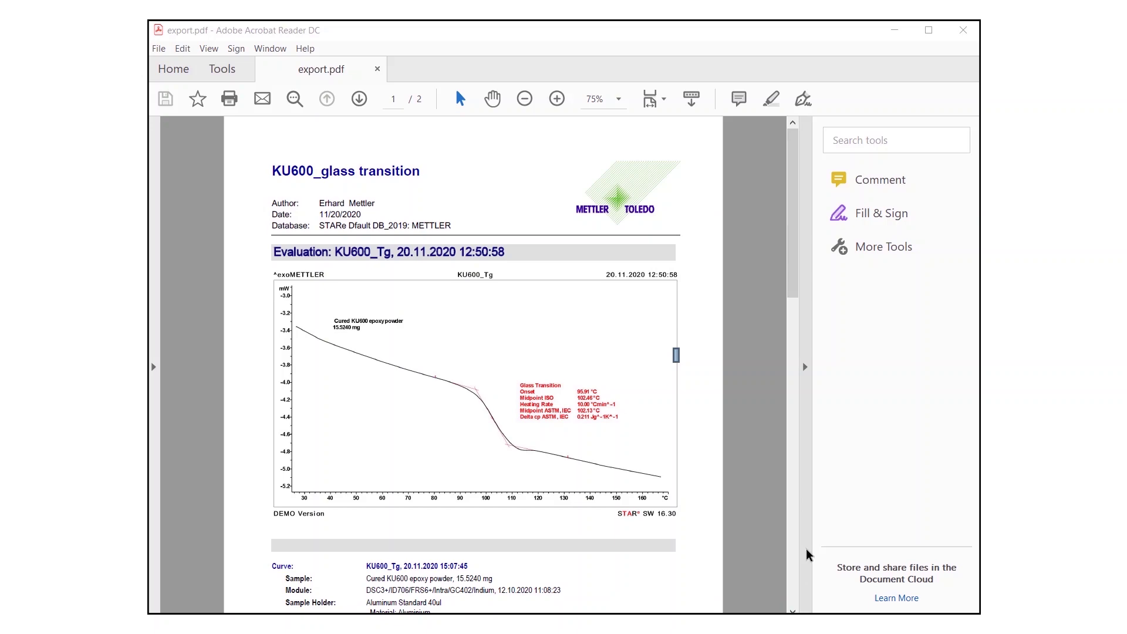
drag(793, 270, 794, 578)
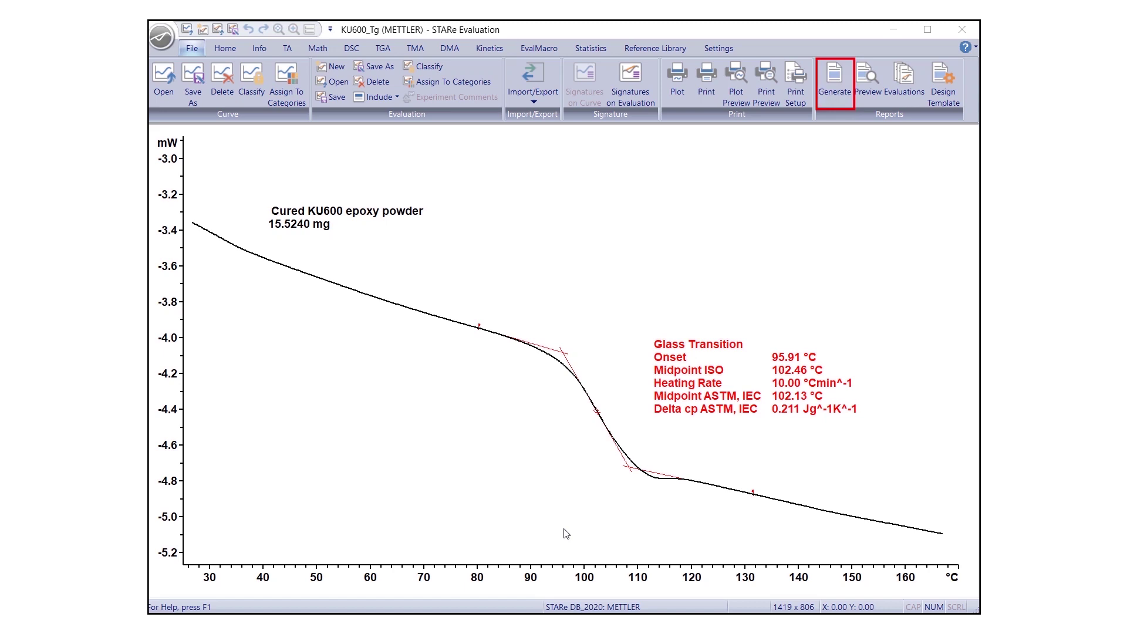
Step: Generate a report of the current evaluation with the mtExtended.lst template and direct the output to Adobe PDF Format
click(832, 105)
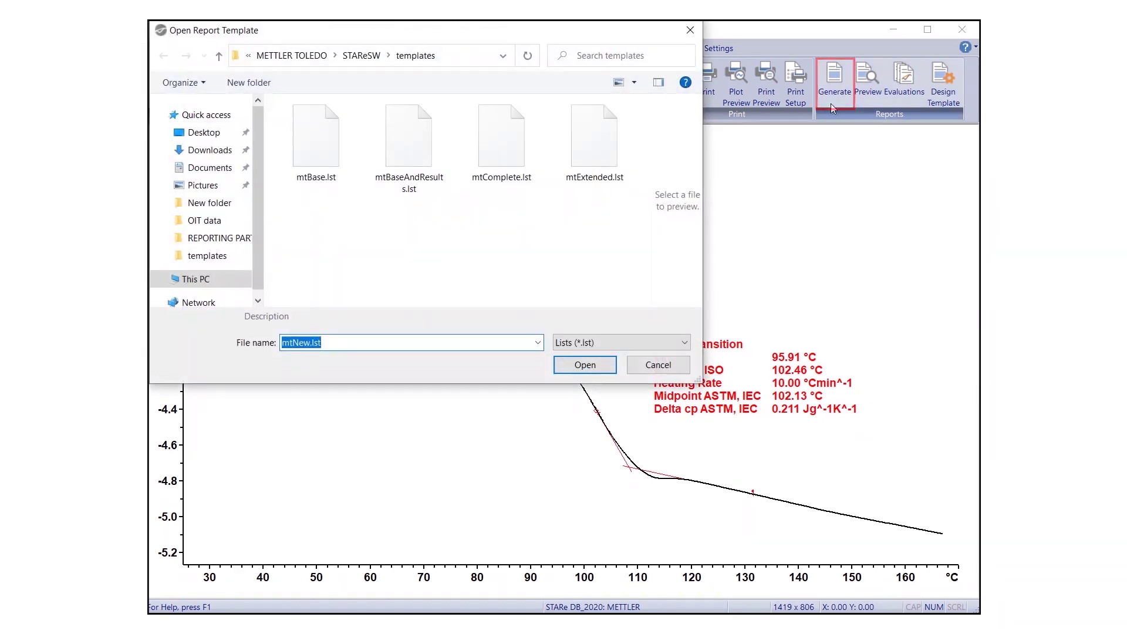
click(591, 170)
click(584, 365)
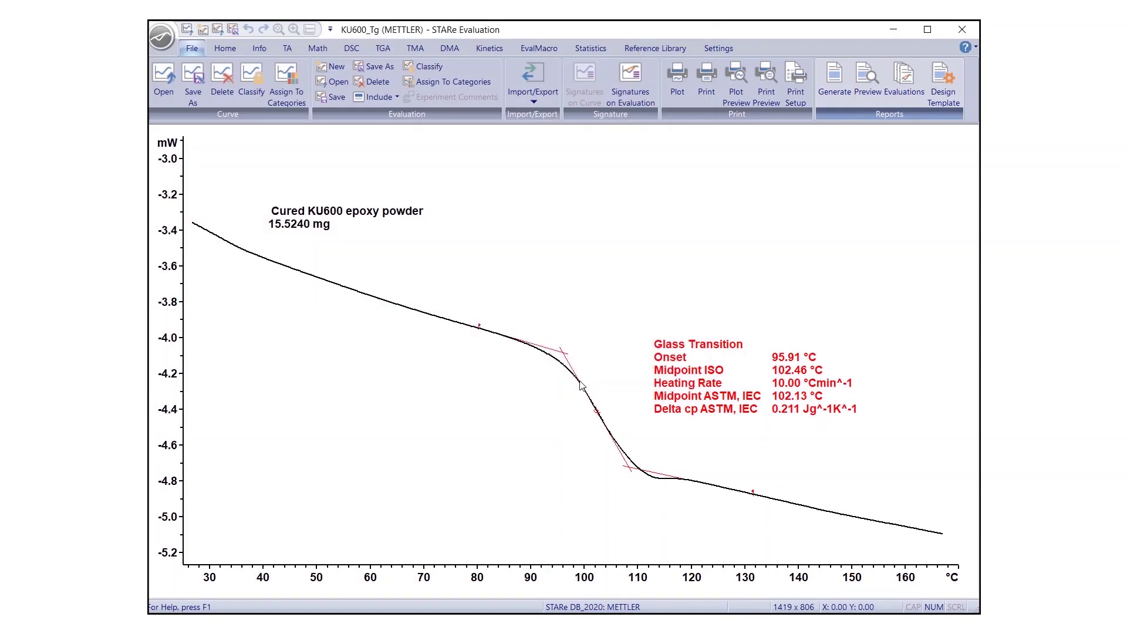
click(627, 258)
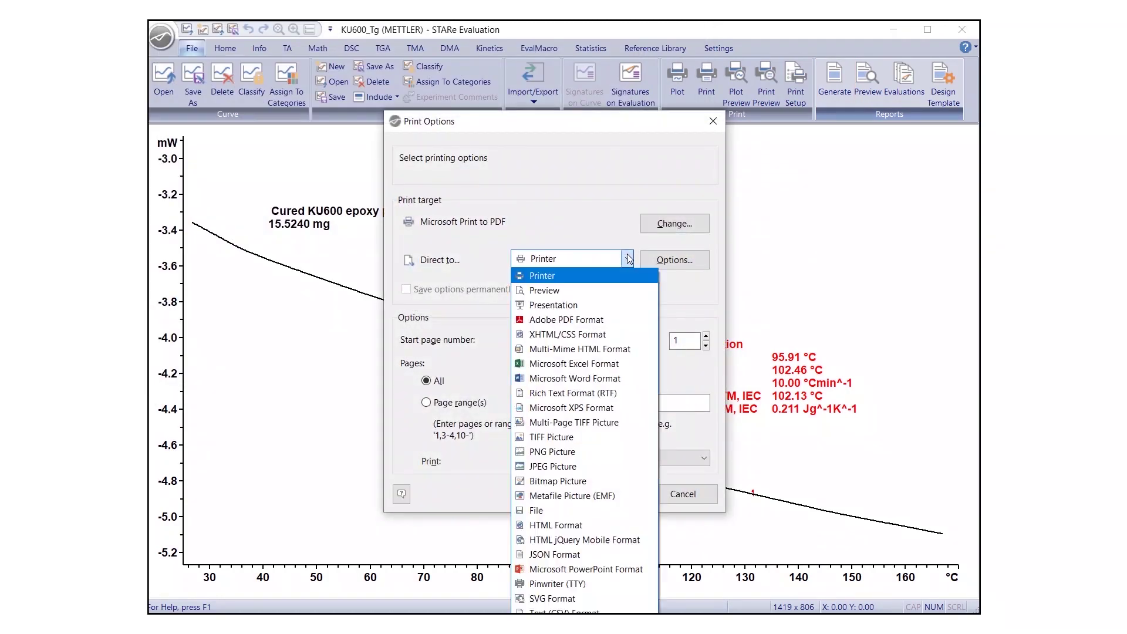
click(624, 323)
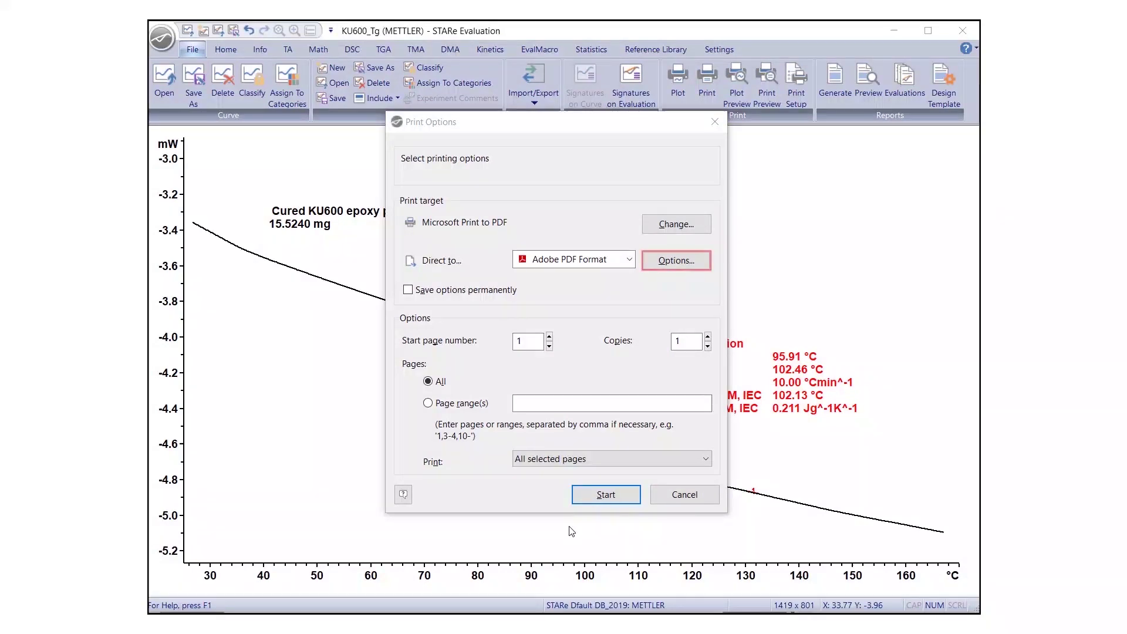
Step: Turn on document encryption for the PDF export and enter the user password and the owner password
click(671, 262)
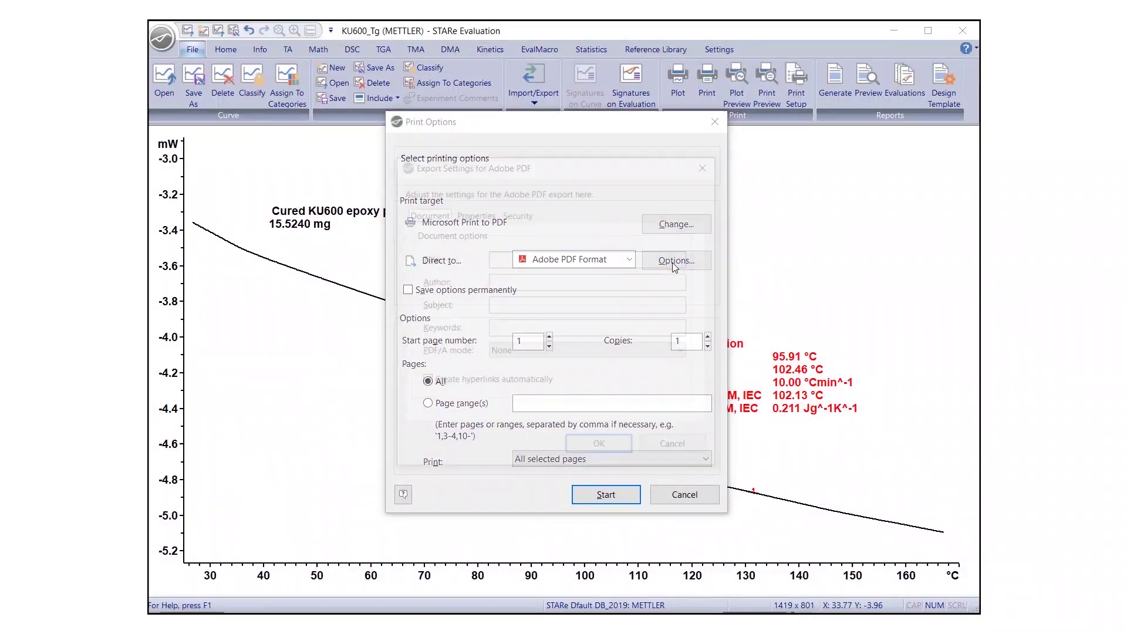
click(518, 214)
click(422, 258)
click(530, 281)
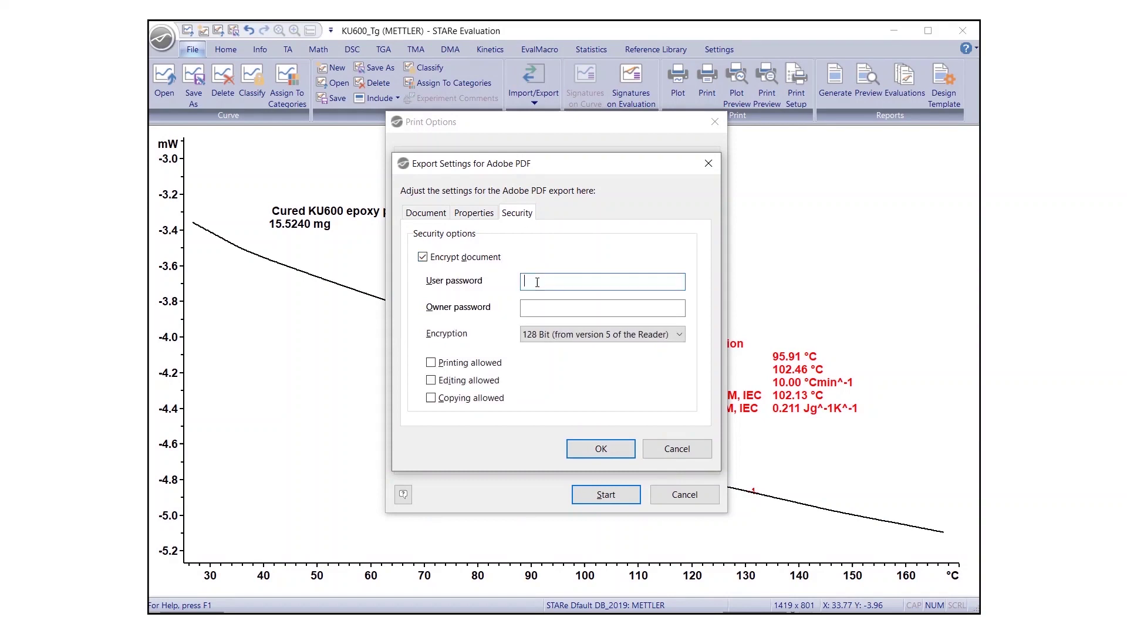
text(******)
click(534, 309)
text(*****)
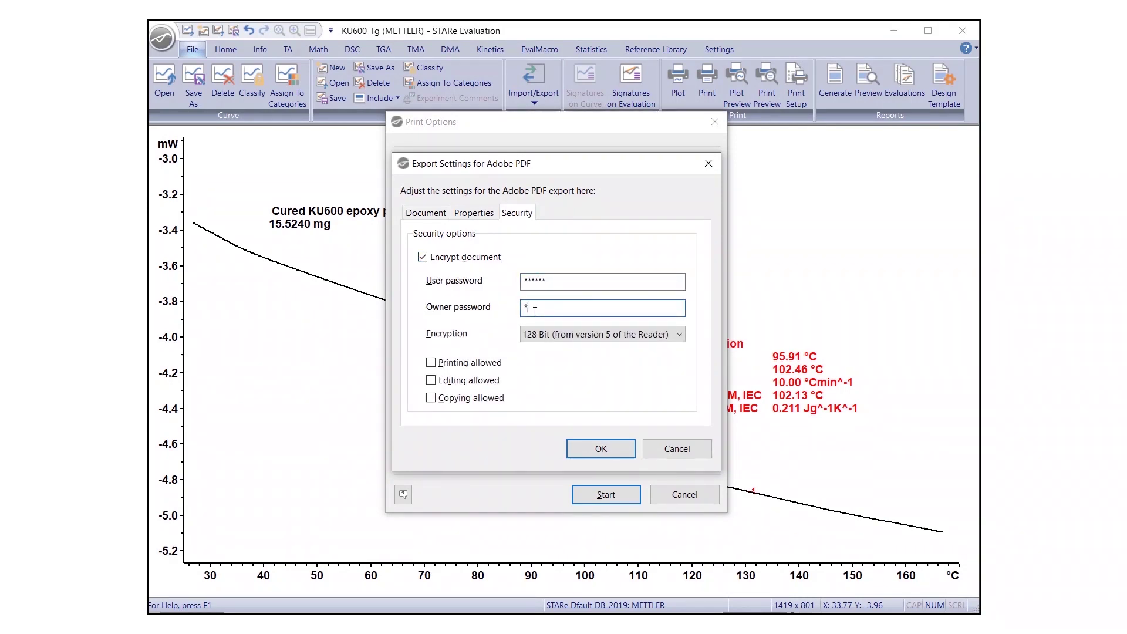
Step: Allow printing, editing and copying in the encrypted PDF and accept the export settings
click(431, 362)
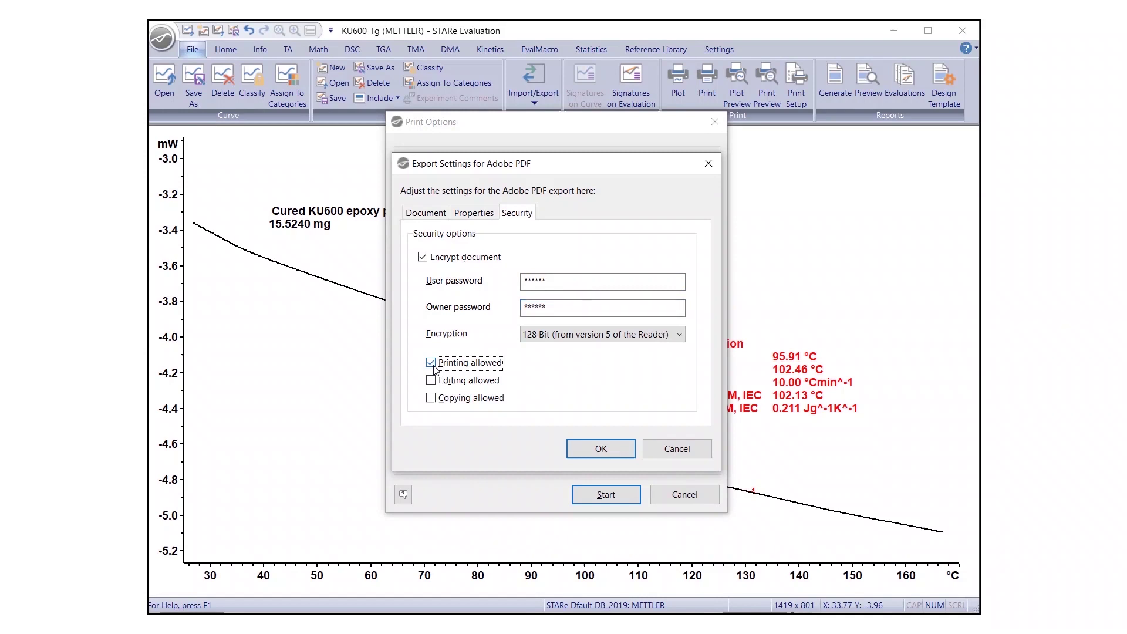
click(431, 381)
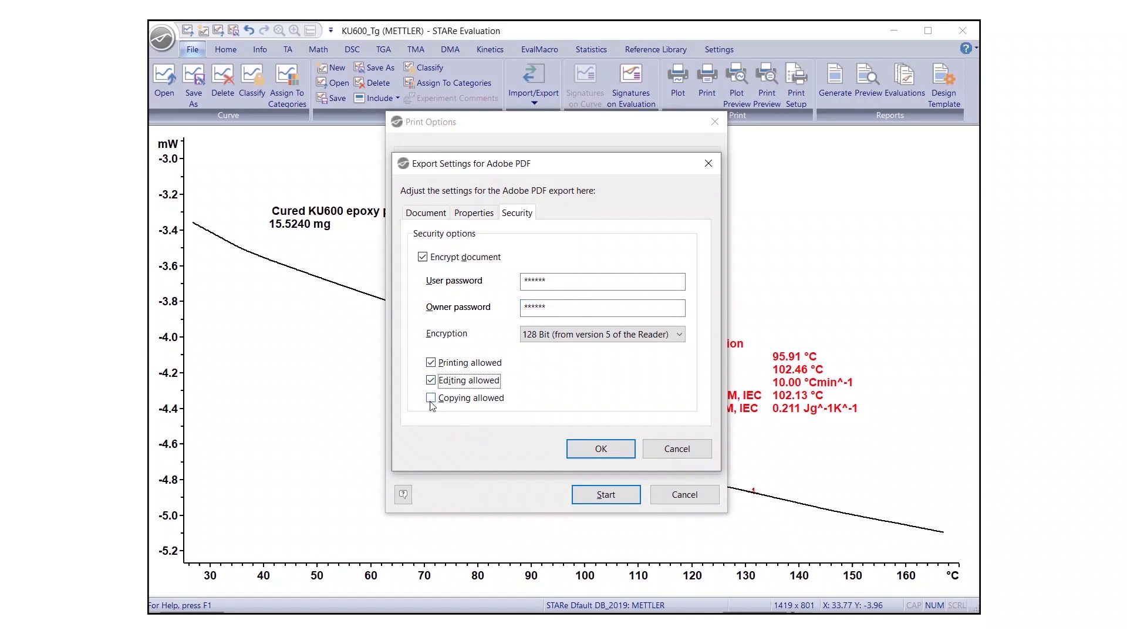
click(431, 399)
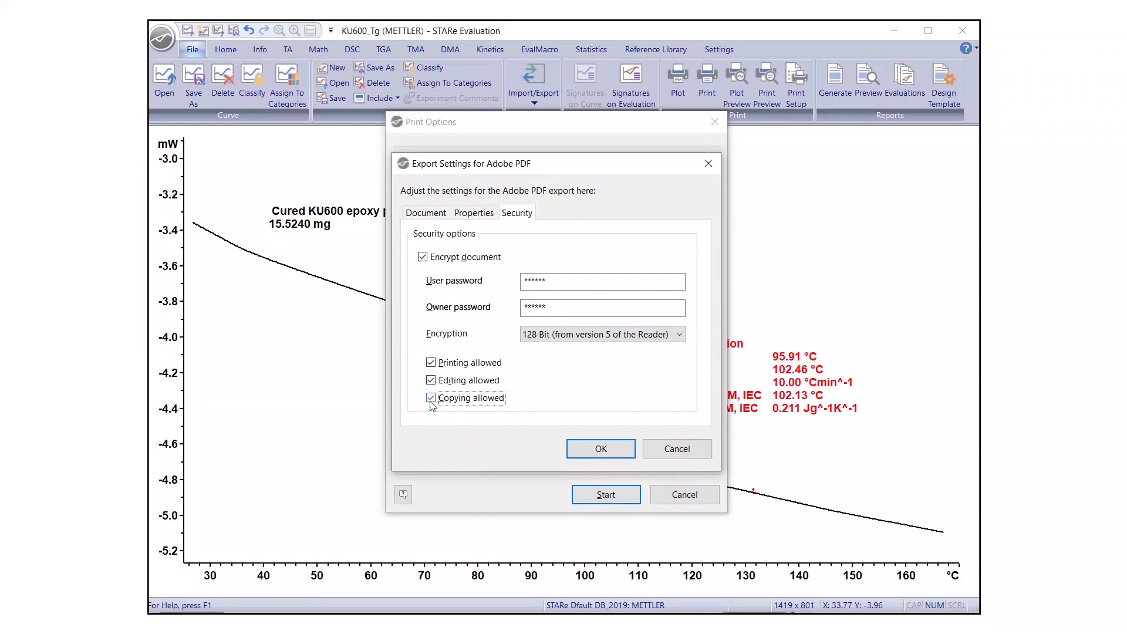
click(599, 450)
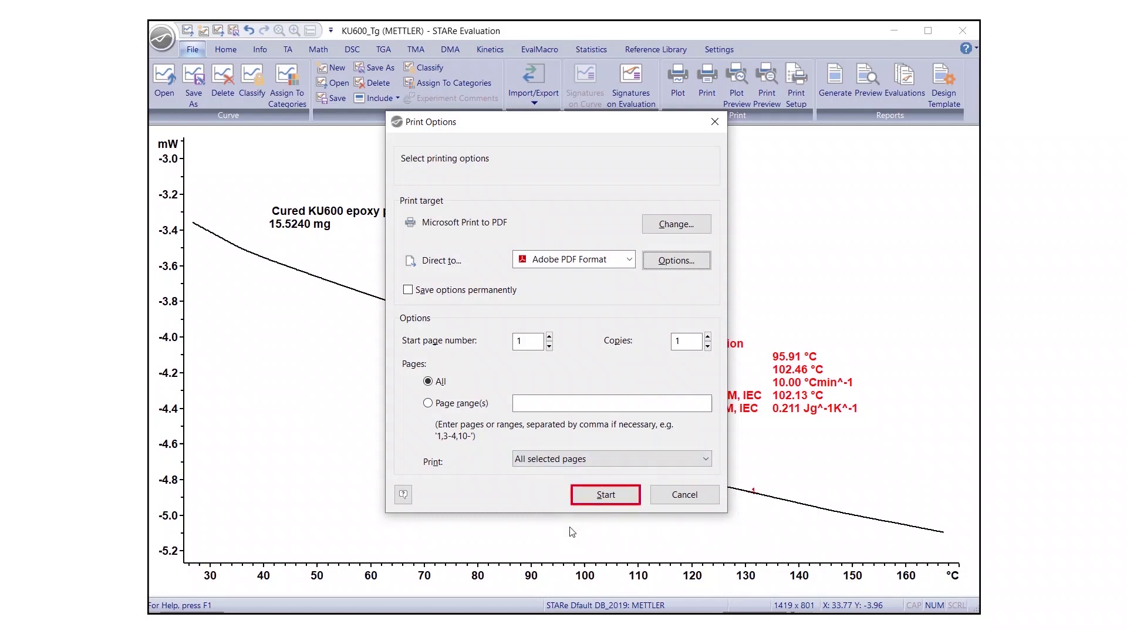
Step: Start the report output to the encrypted PDF
click(599, 499)
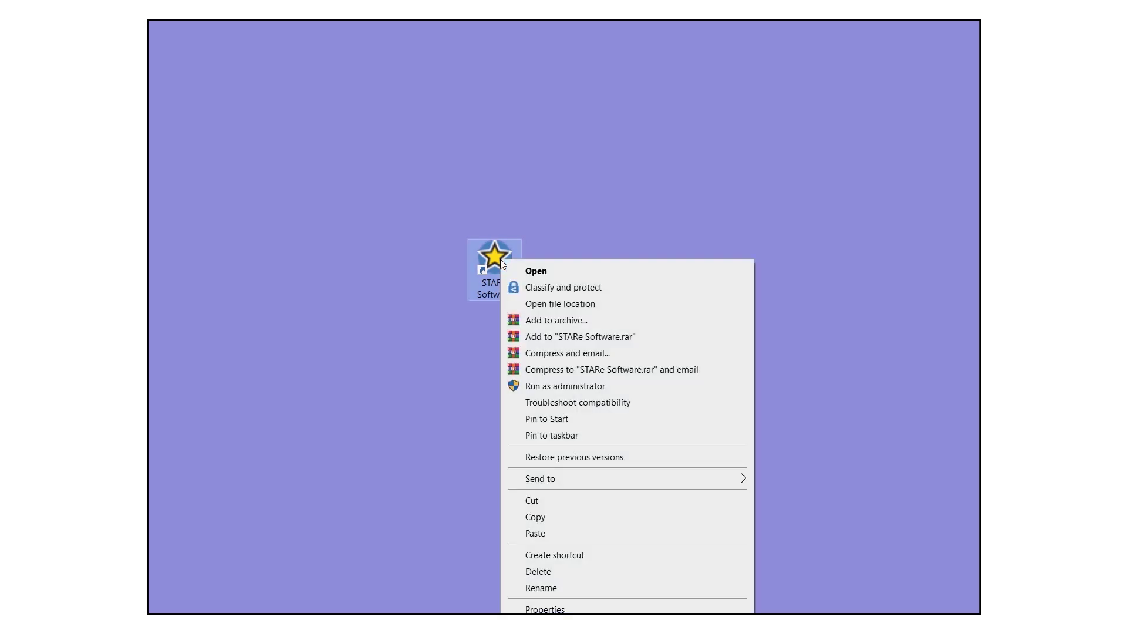
Step: Open the STAReSW templates folder from the STARe Software shortcut's file location and replace companyLogo.jpg with the plain METTLER TOLEDO logo
click(542, 305)
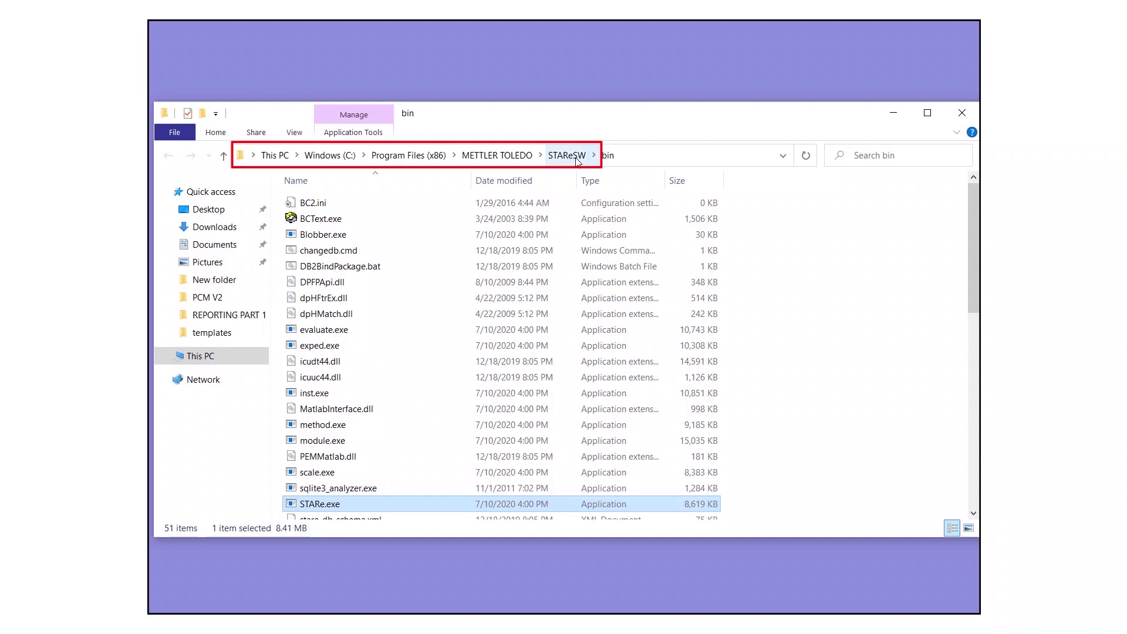
click(577, 155)
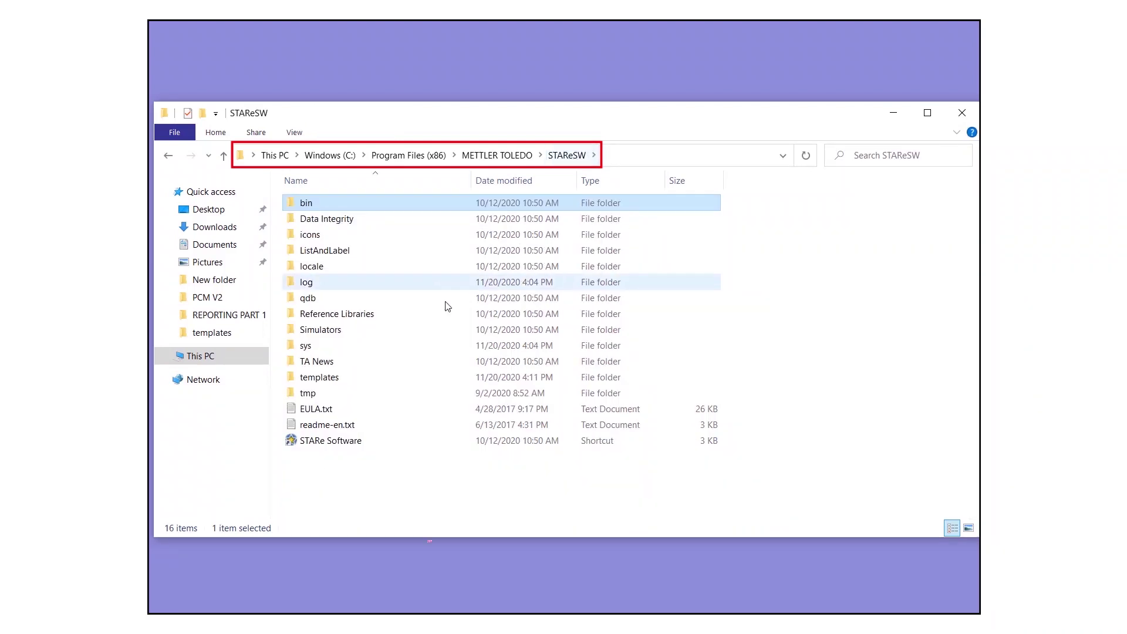
click(340, 378)
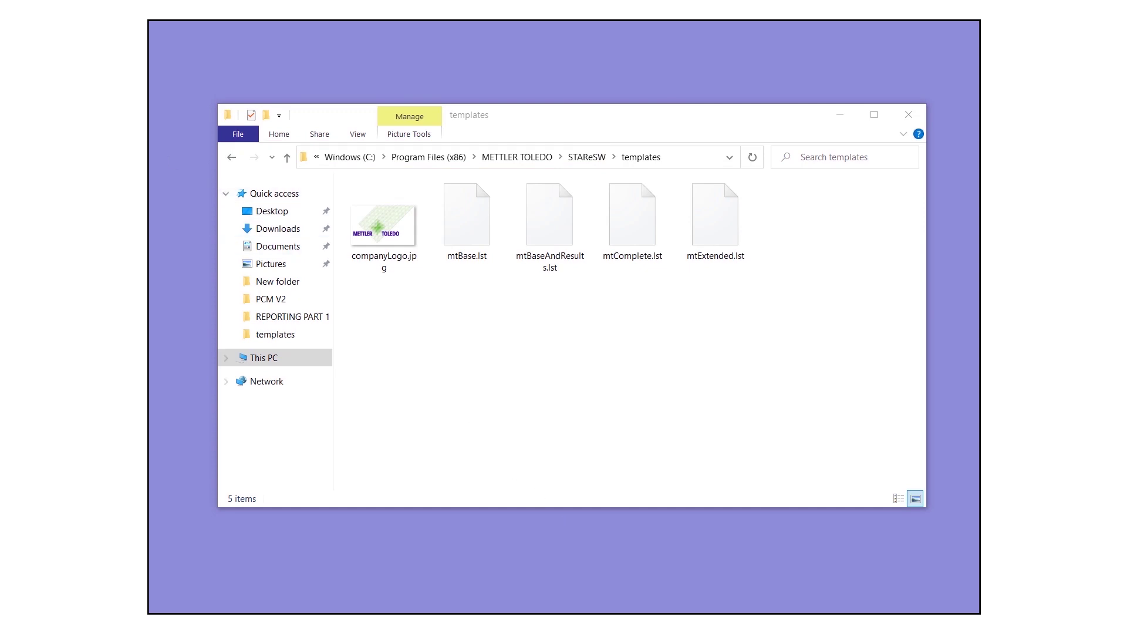
click(426, 329)
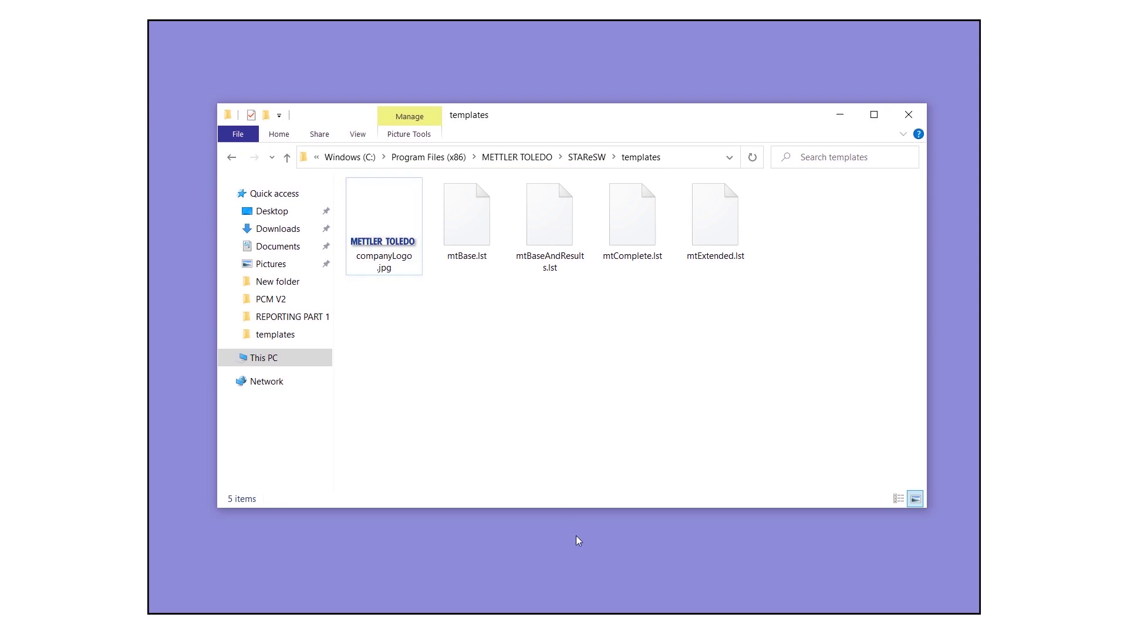
key(space)
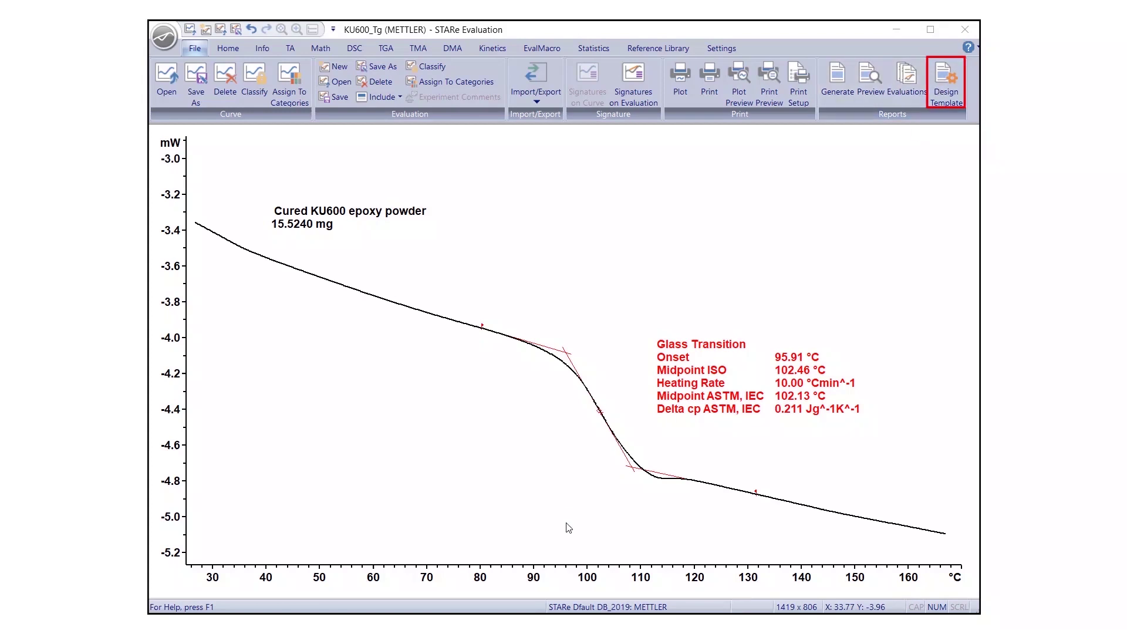
Step: Open the mtExtended.lst report template for design from the STARe Evaluation window
click(938, 105)
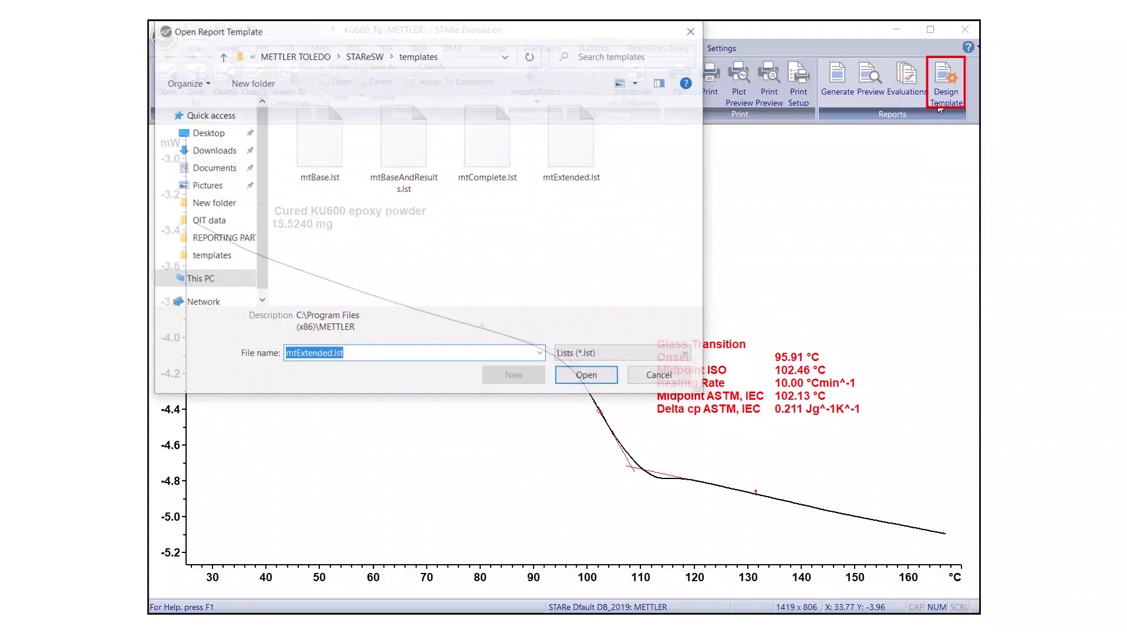
click(575, 159)
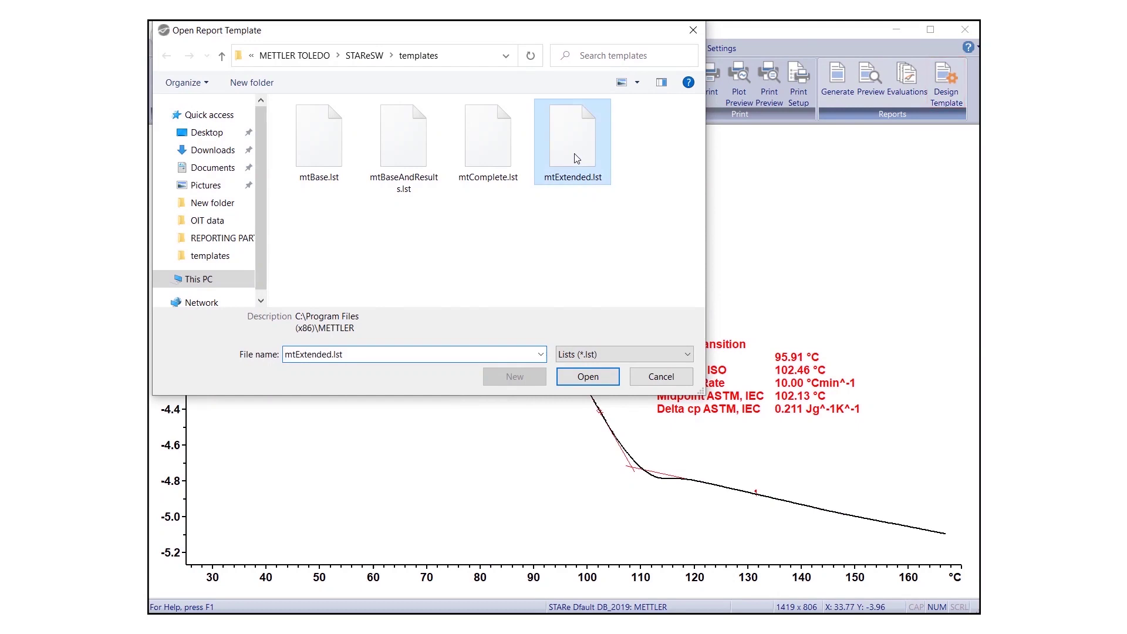
click(597, 380)
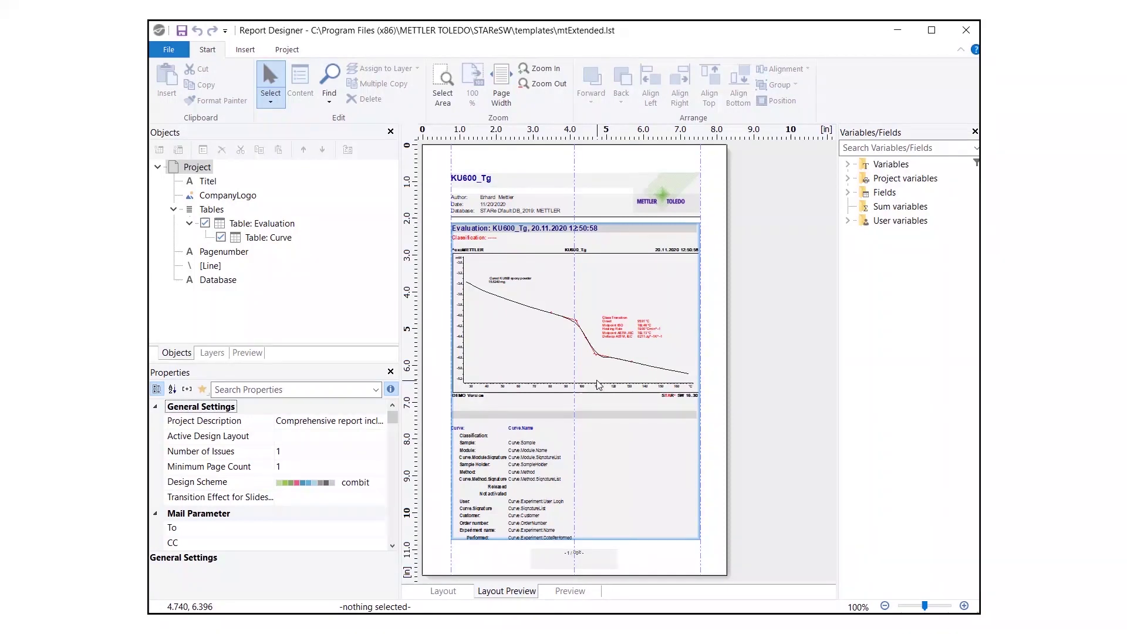
Step: Change the CompanyLogo picture in the report header to the Mettler.jpg file from the Desktop
click(672, 184)
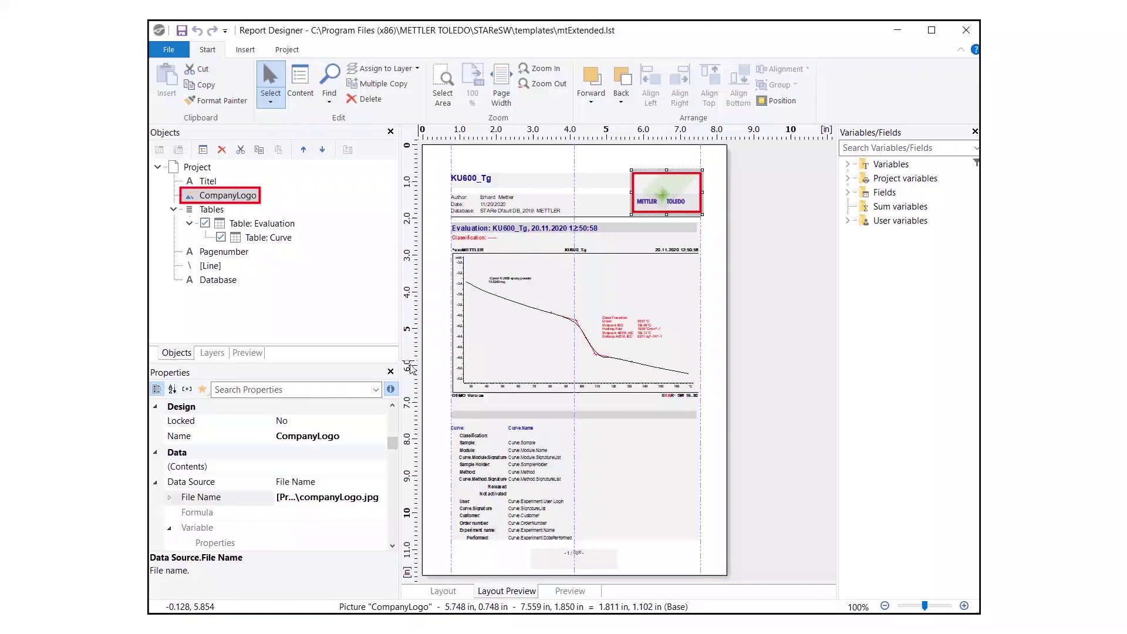
click(318, 486)
click(324, 499)
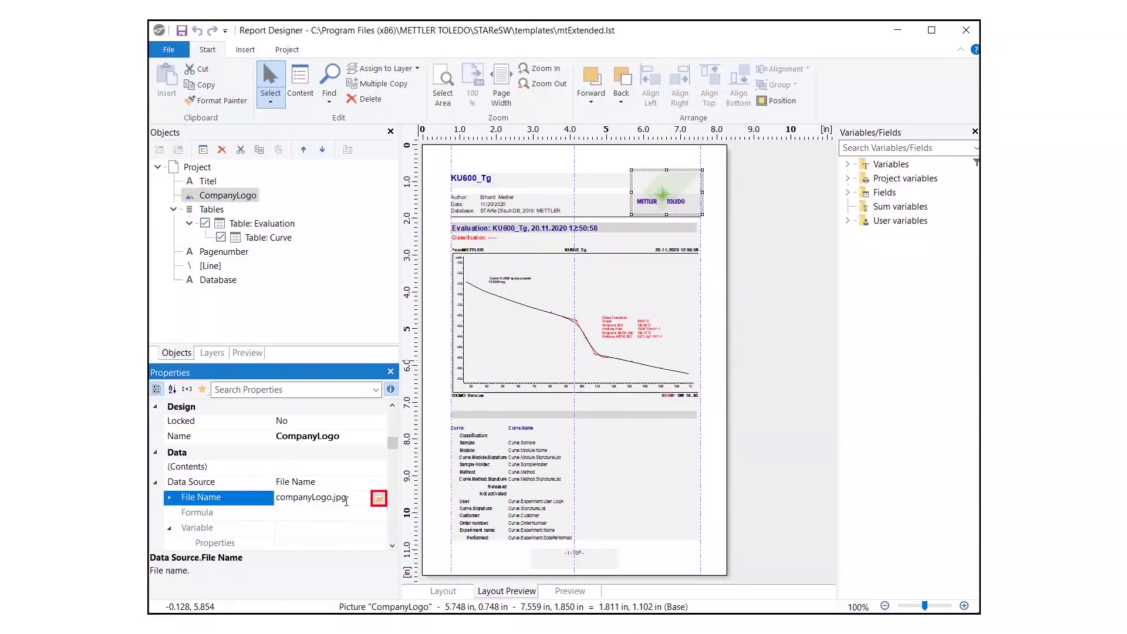
click(378, 499)
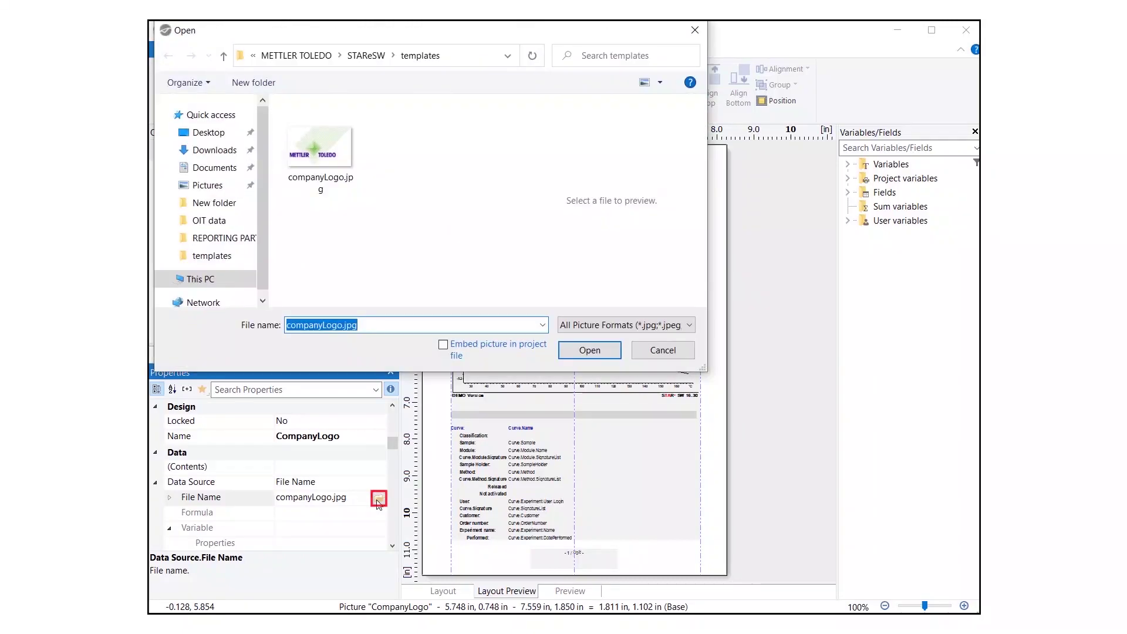
click(227, 139)
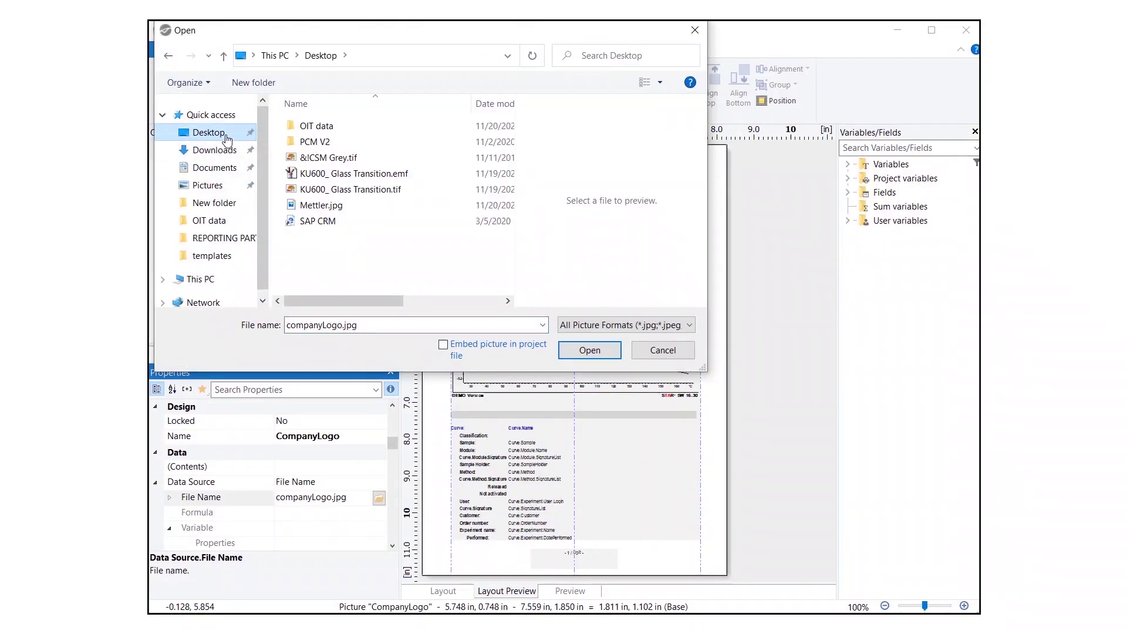
click(314, 208)
click(580, 353)
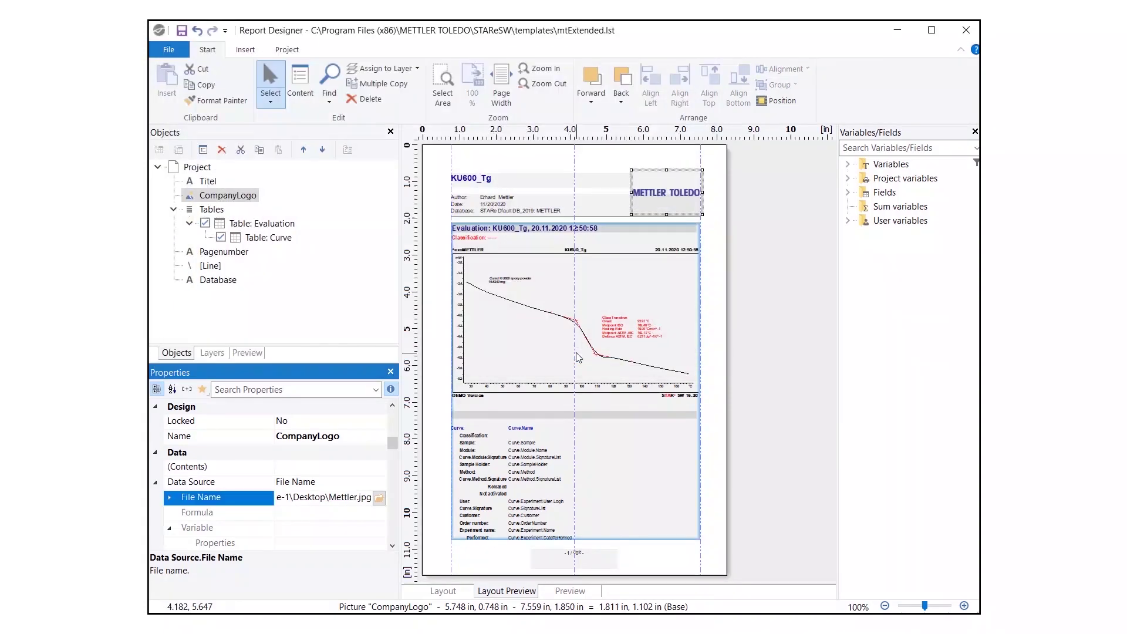
Step: Save the edited report template under the new name Basic
click(181, 51)
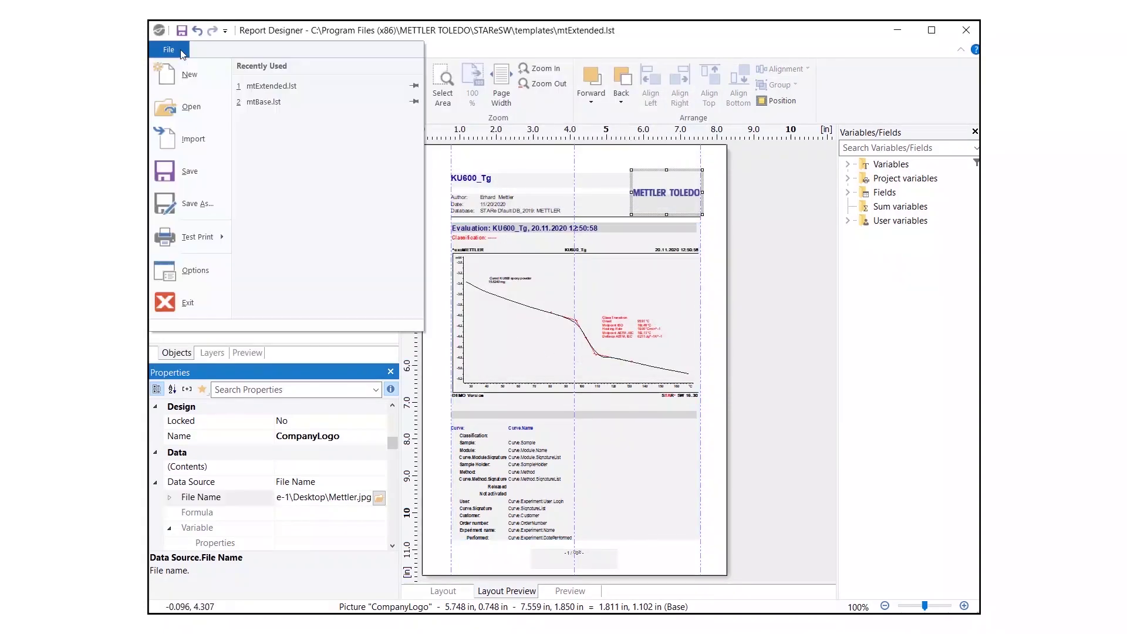
click(196, 210)
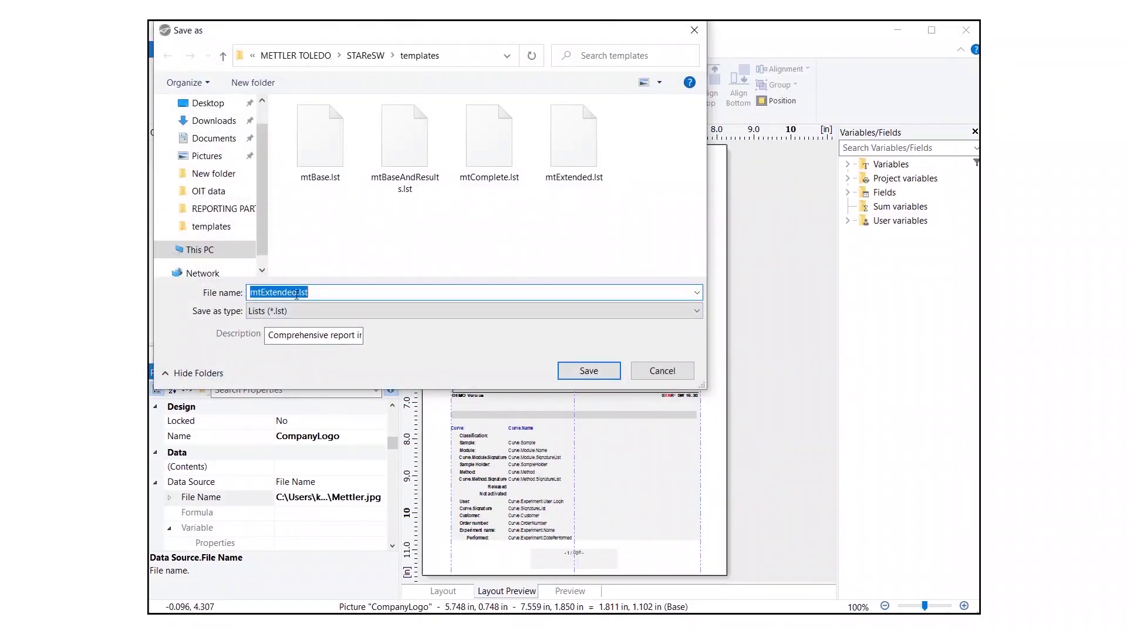
drag(297, 293, 264, 295)
text(Basic)
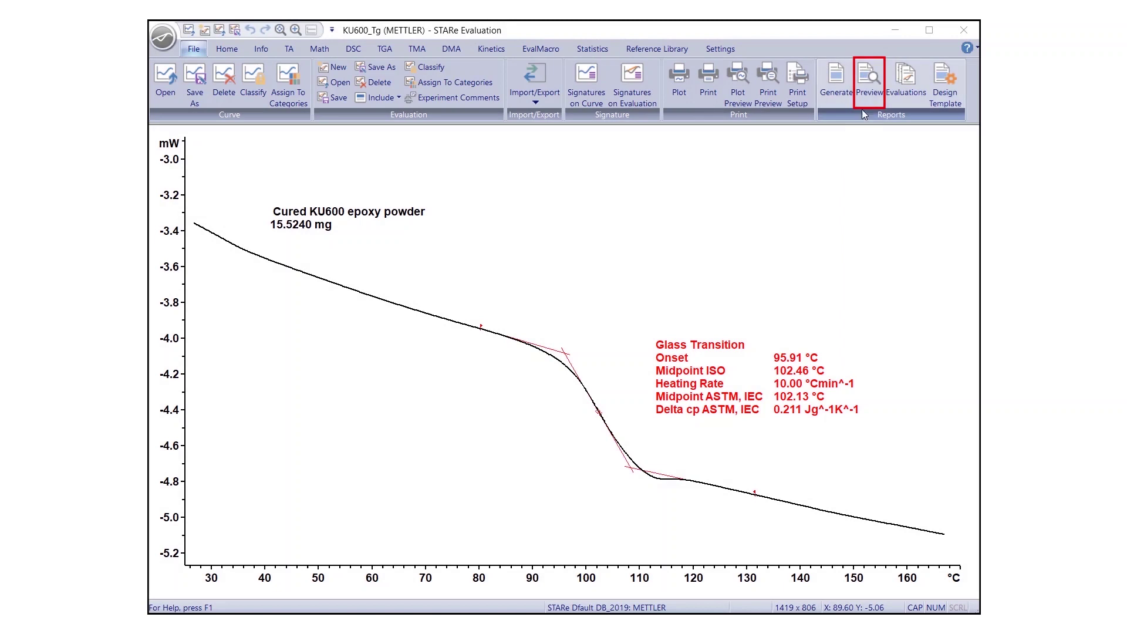
Step: Preview the current evaluation's report with the mtExtended.lst template and look through both pages
click(871, 93)
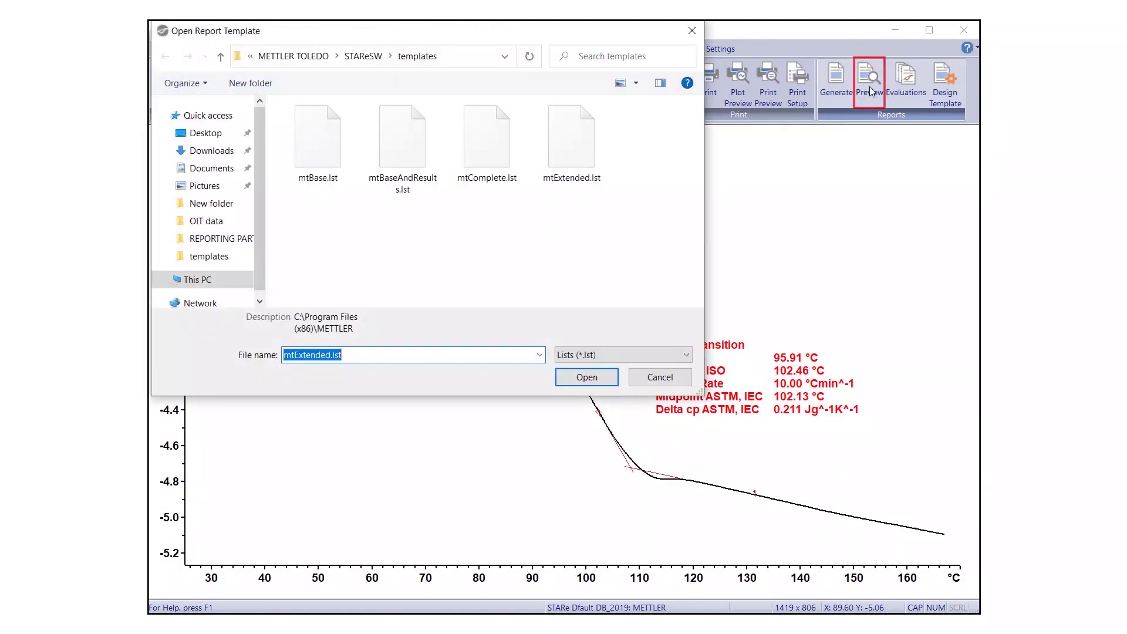
click(575, 161)
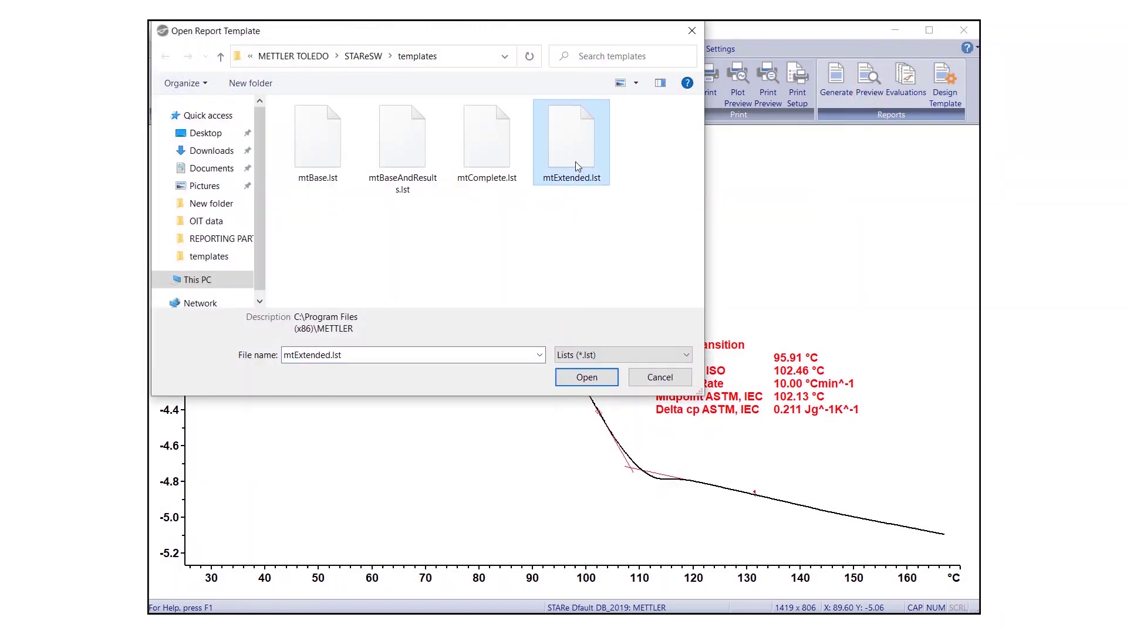
click(572, 378)
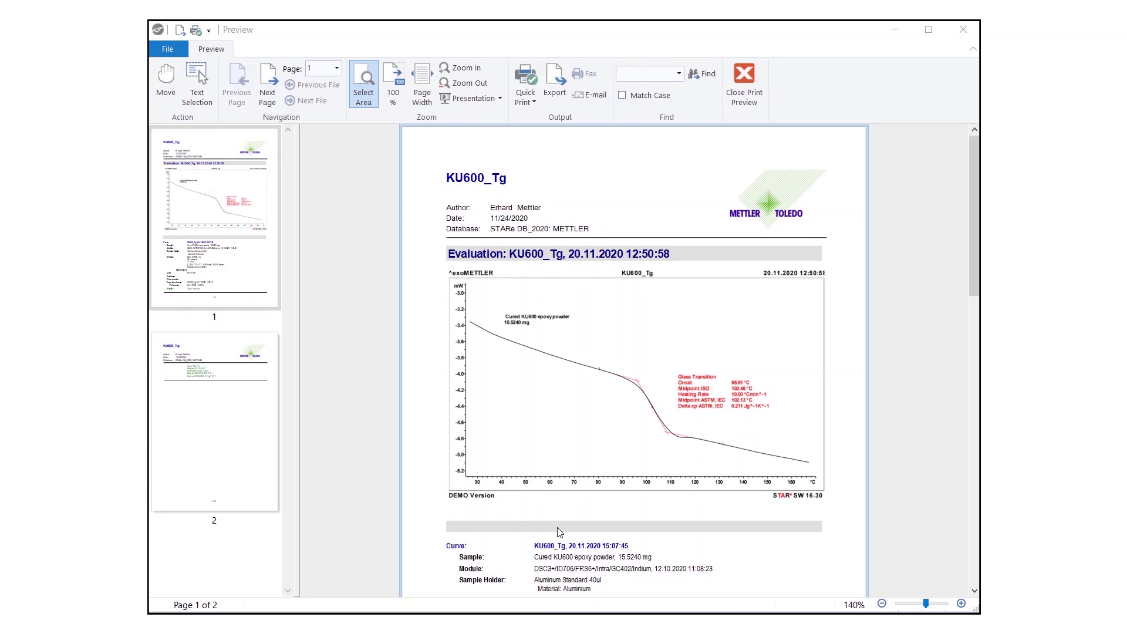
scroll(567, 528, down, 8)
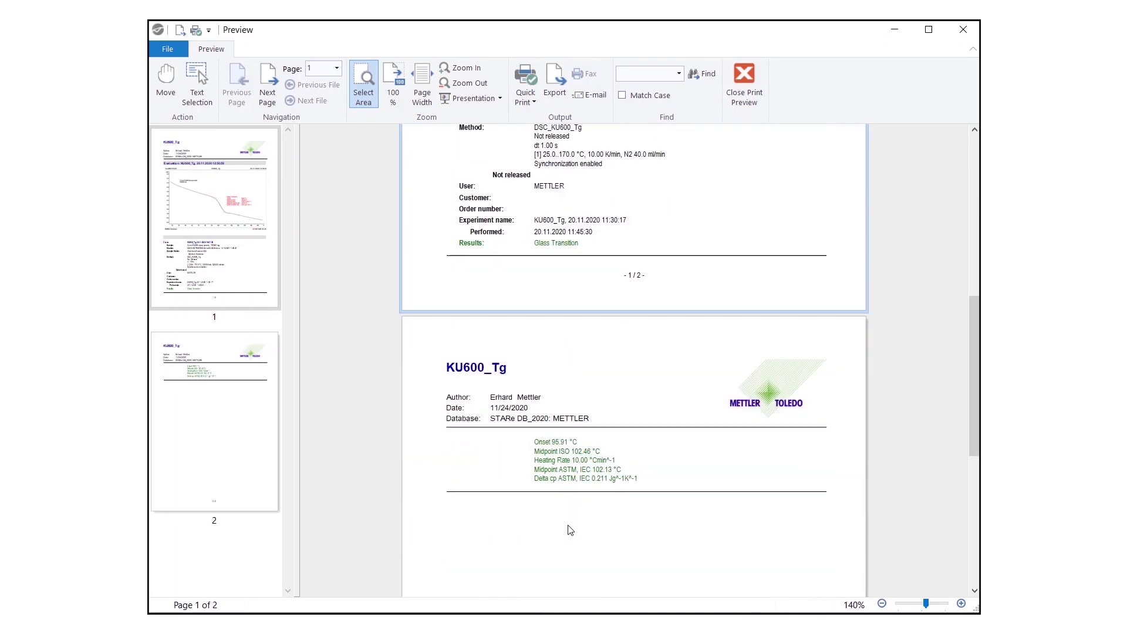
scroll(568, 530, up, 8)
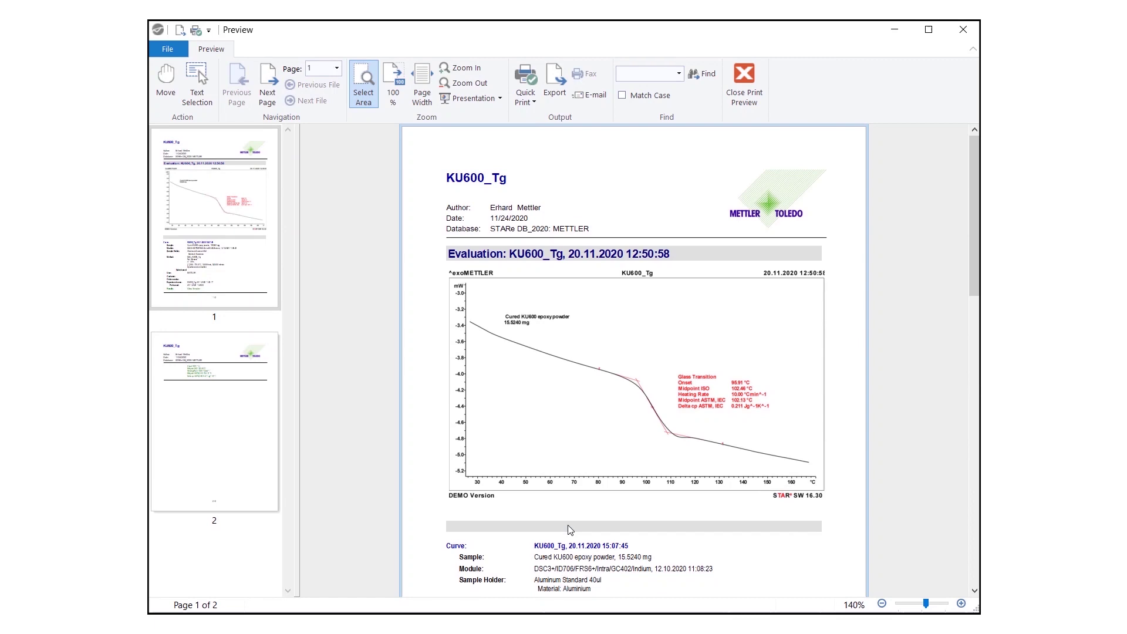